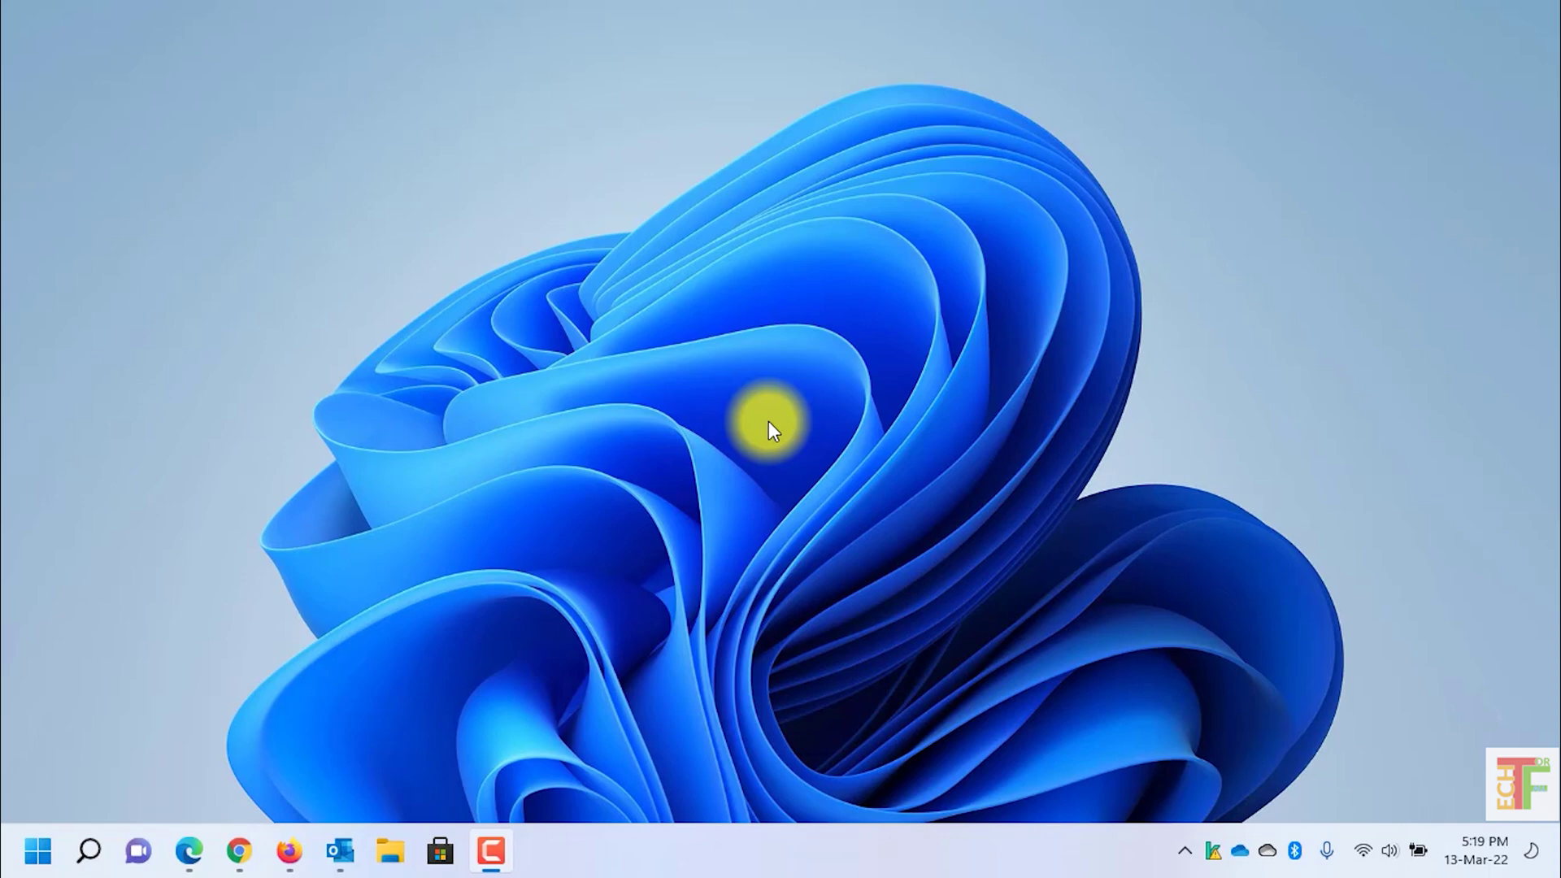
# Step: Restore the Outlook mail window from the taskbar
pyautogui.click(358, 833)
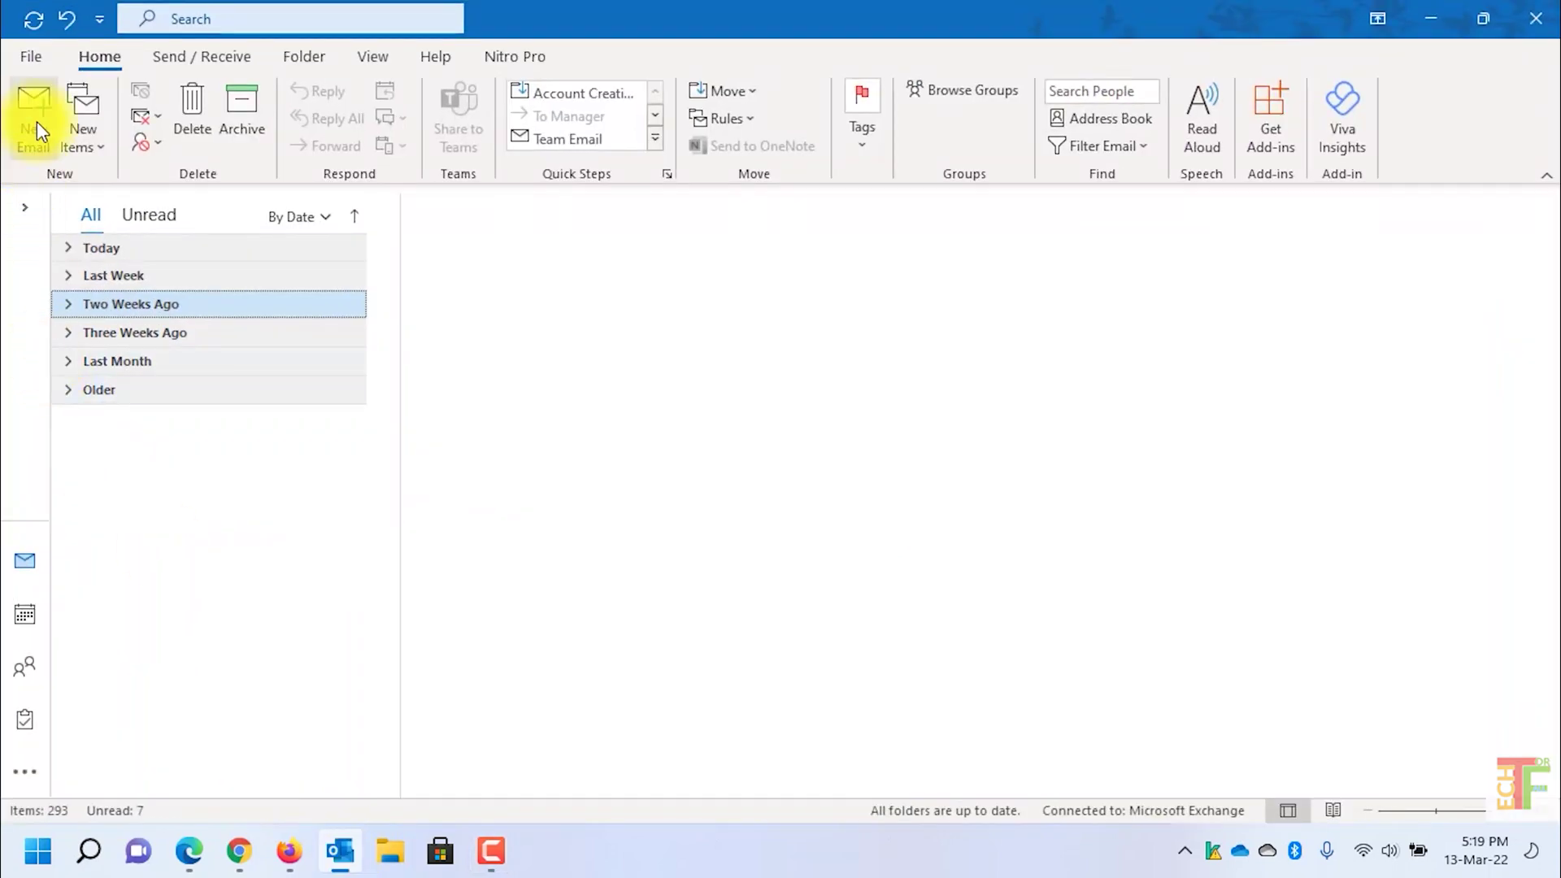
# Step: Draft a new email to the suggested recipient, subject 'test - encrypted', body 'this is an encrypted email.'
pyautogui.click(36, 123)
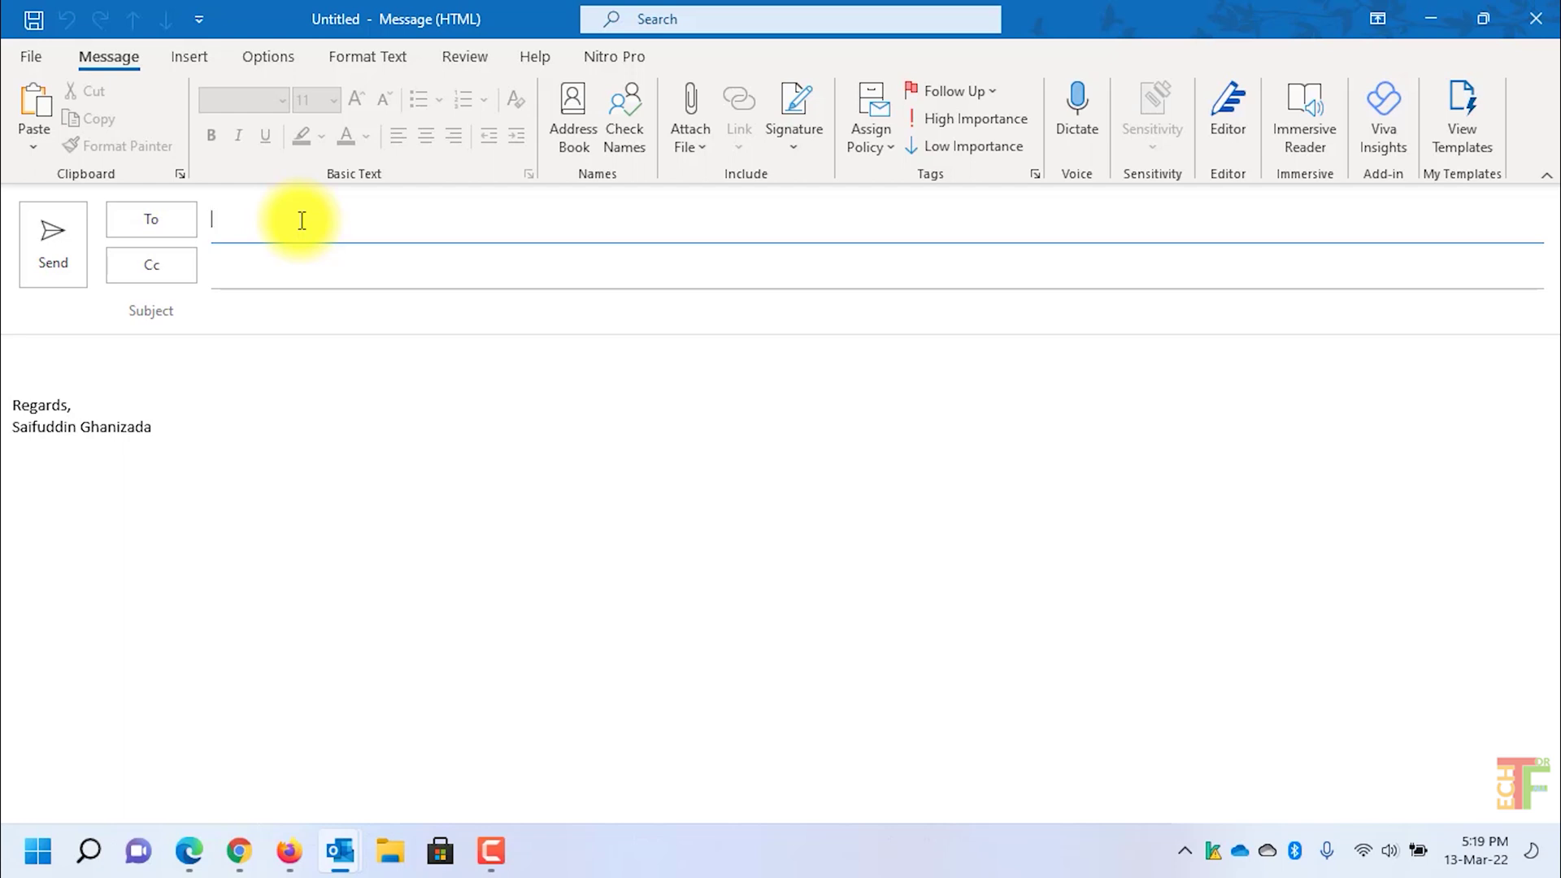
pyautogui.write('saifuddin')
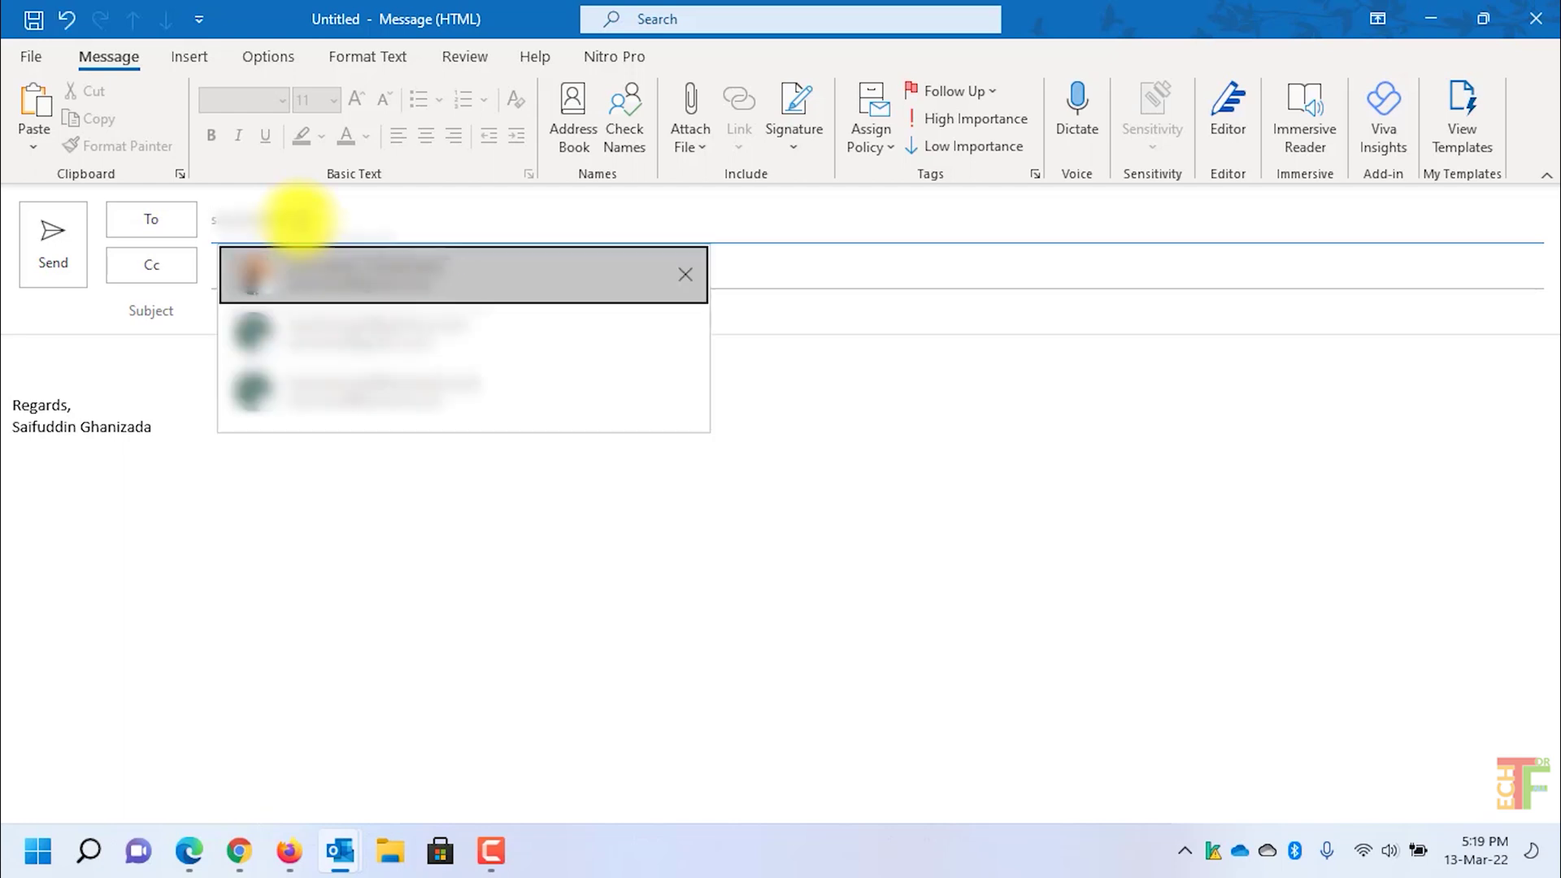
pyautogui.click(349, 256)
pyautogui.click(366, 313)
pyautogui.write('test - encrypted')
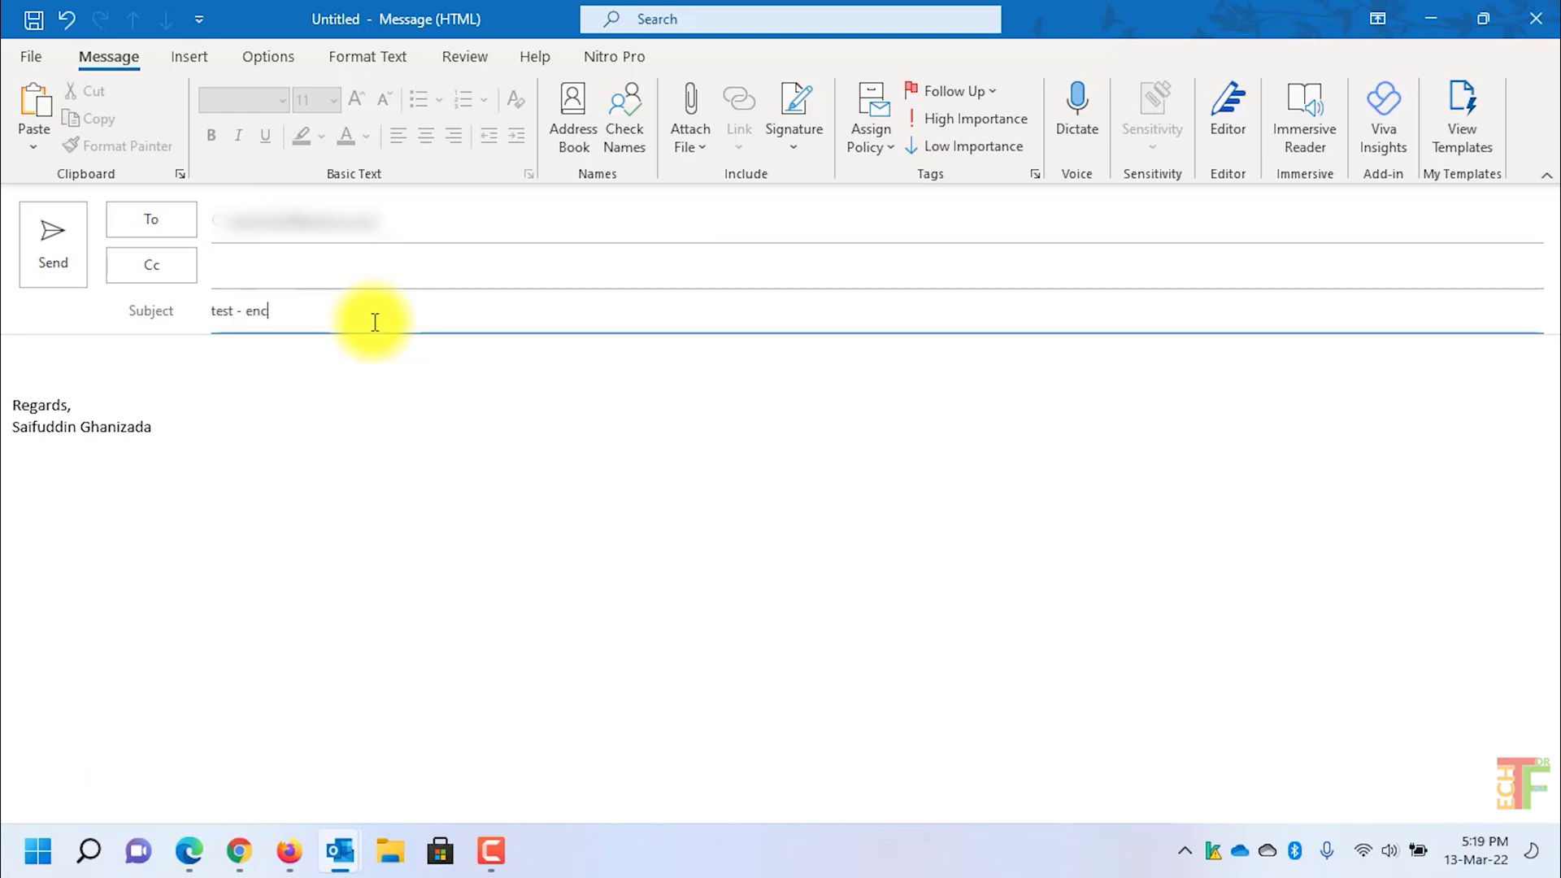
pyautogui.click(363, 348)
pyautogui.write('this is an encrypted email.')
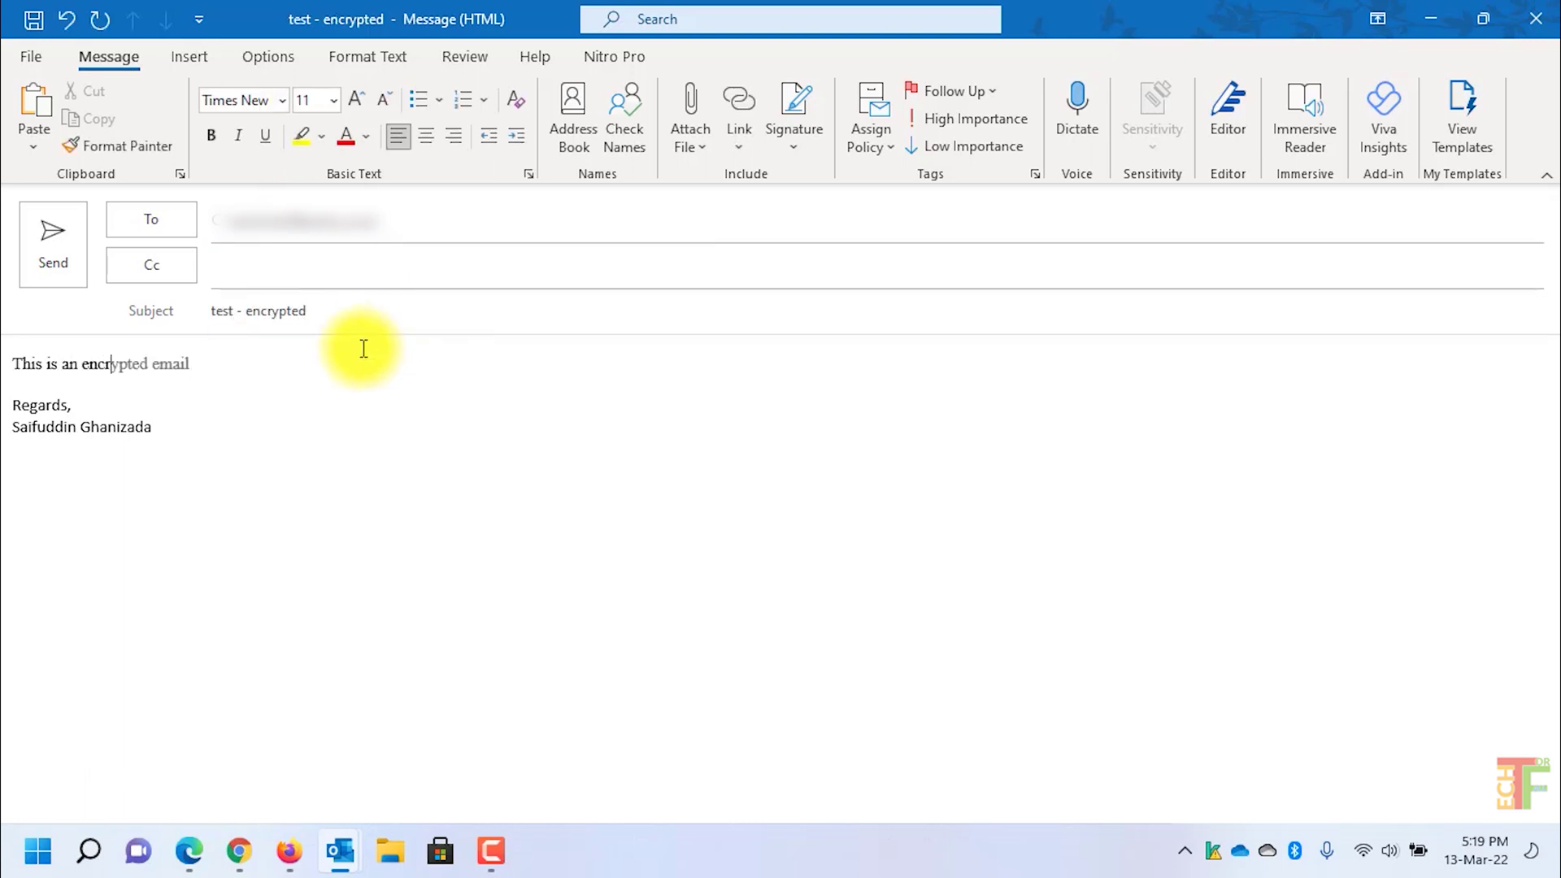
pyautogui.click(276, 59)
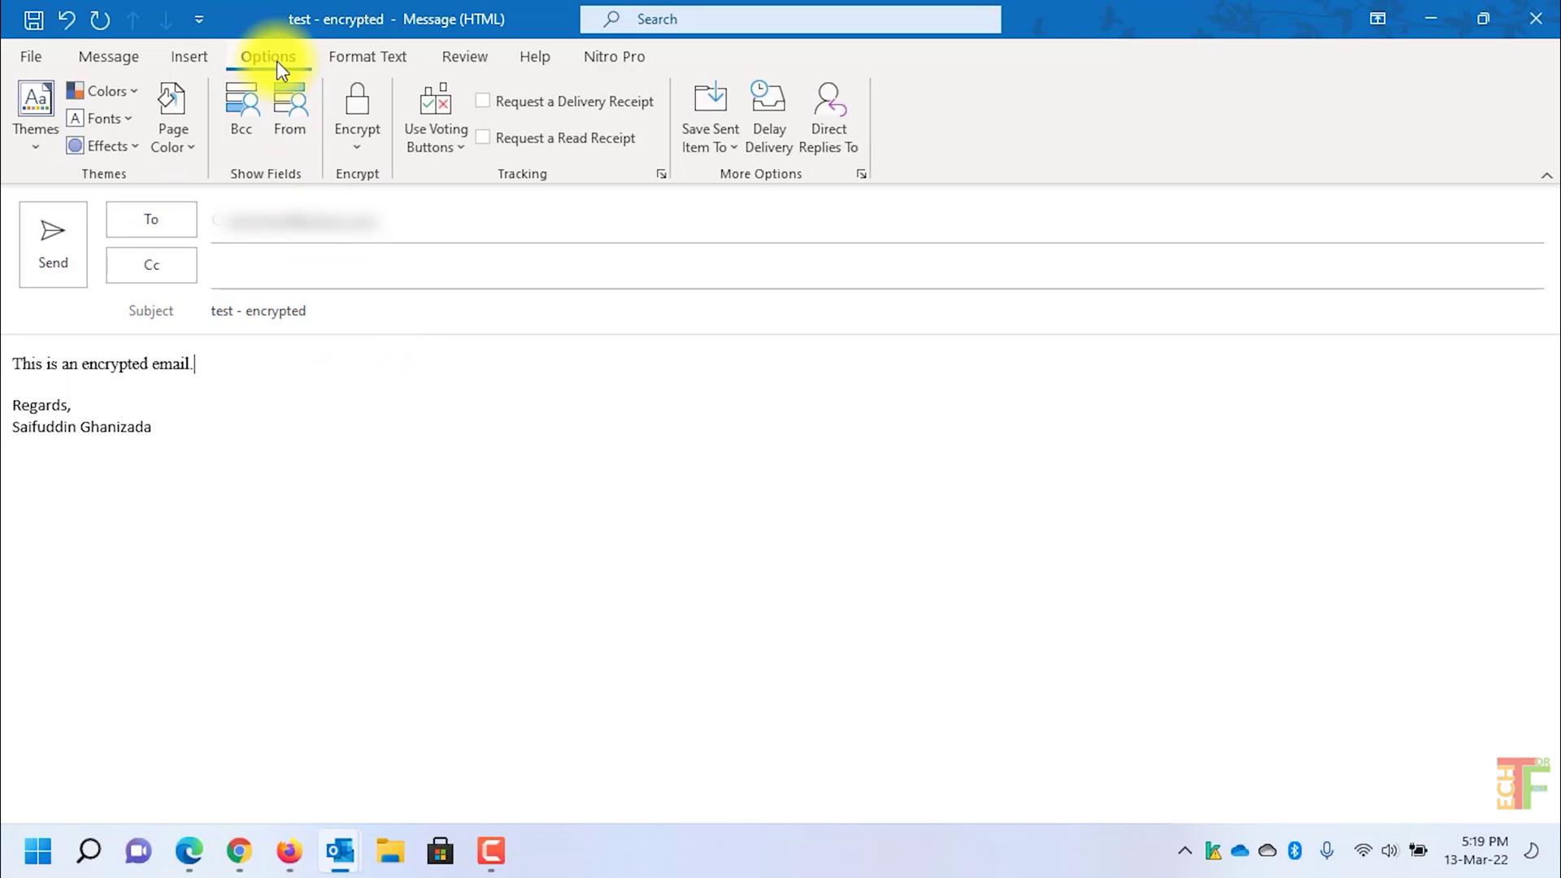
# Step: Apply Encrypt-Only permission to the 'test - encrypted' draft and send it
pyautogui.click(358, 149)
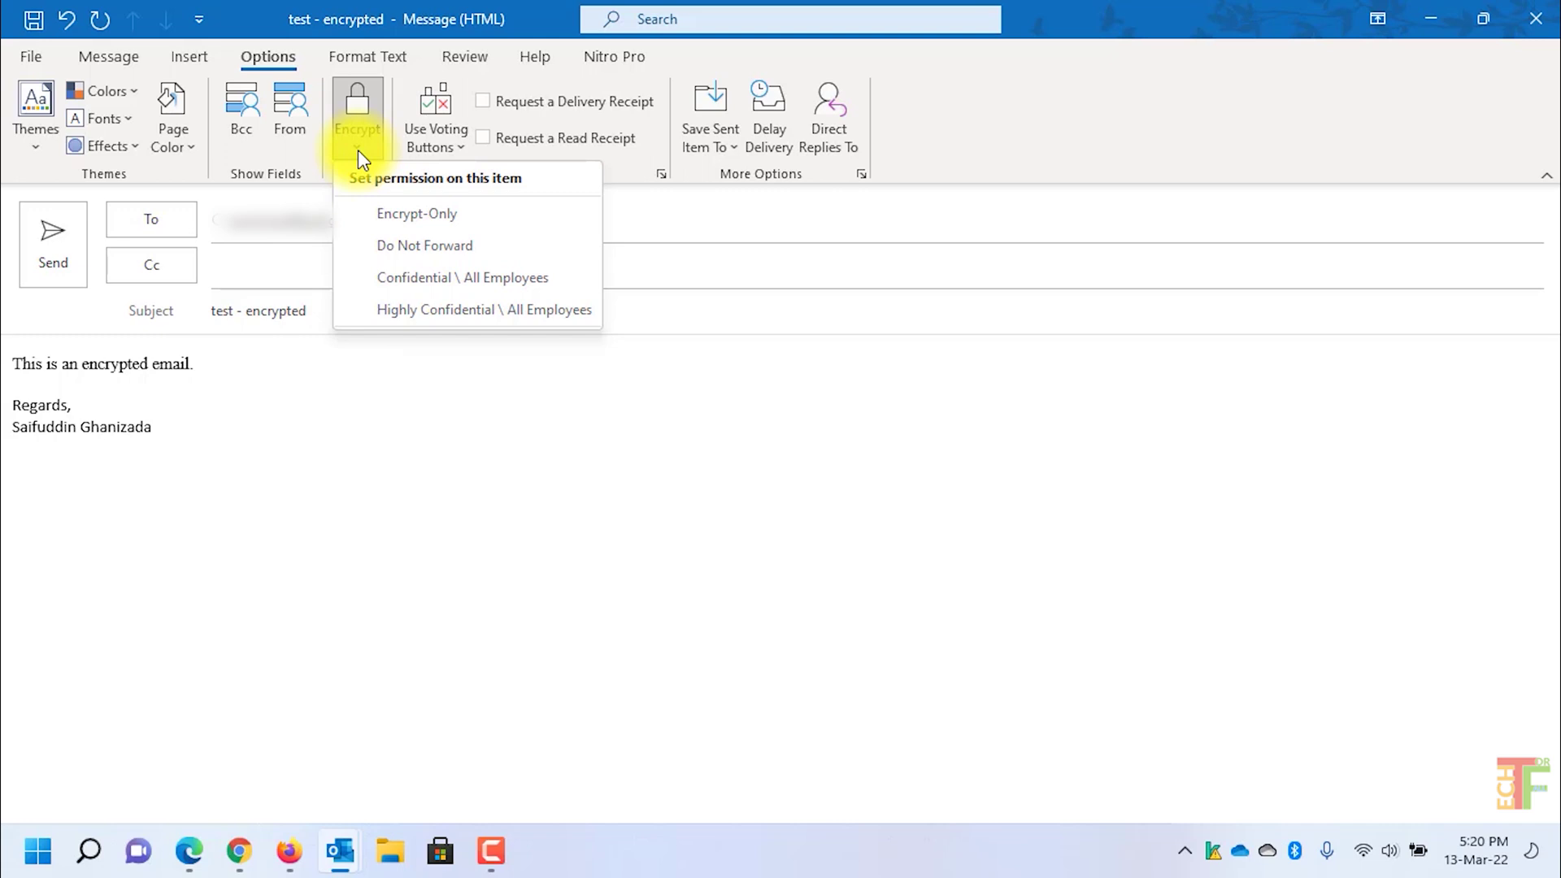
pyautogui.click(392, 219)
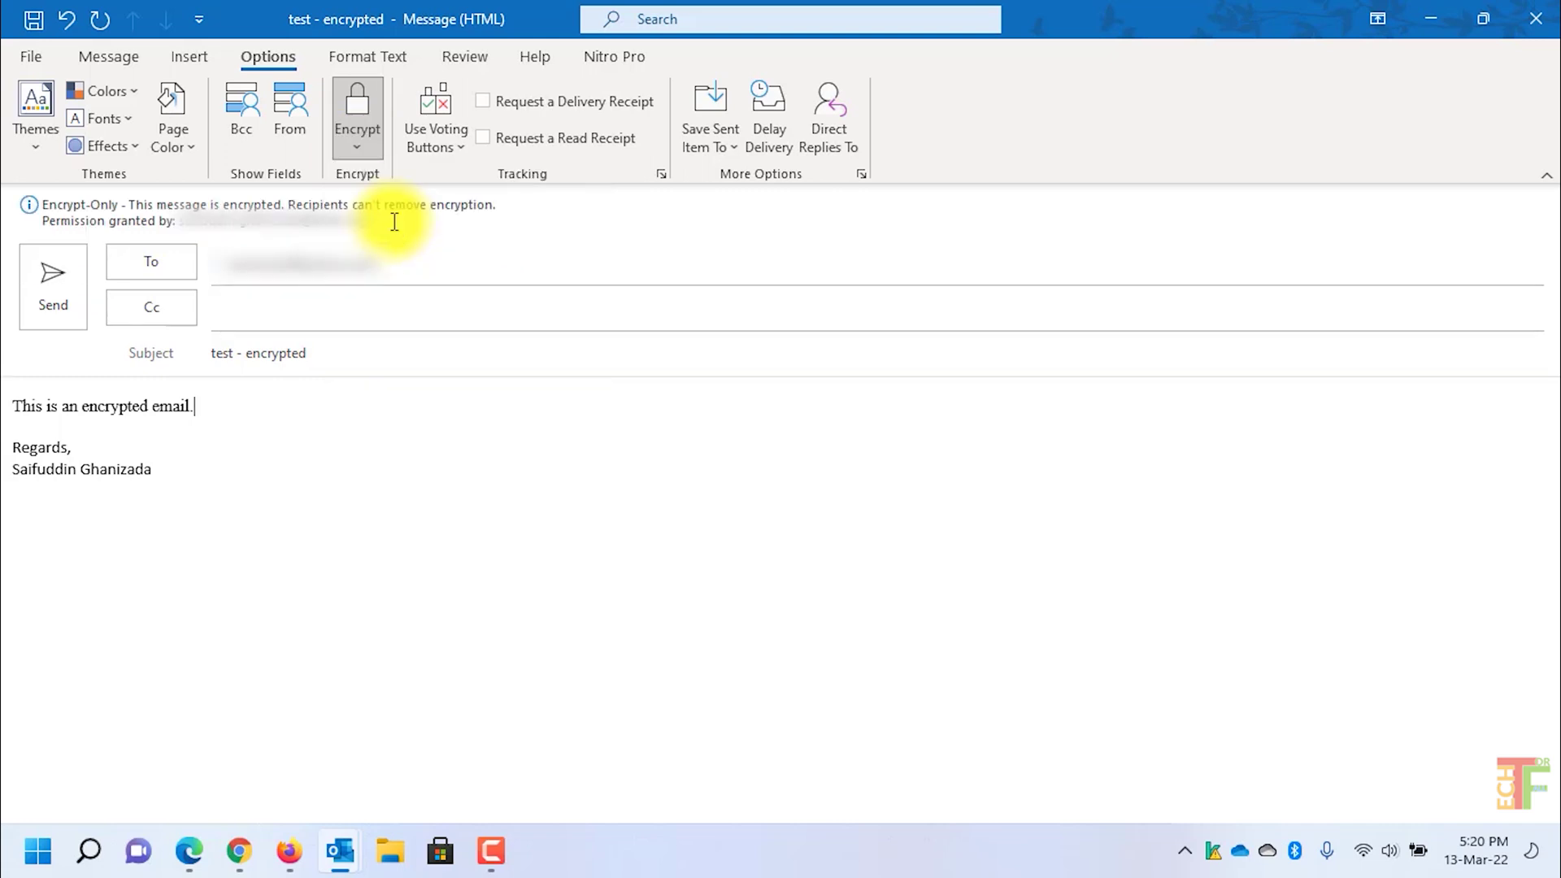
pyautogui.click(53, 293)
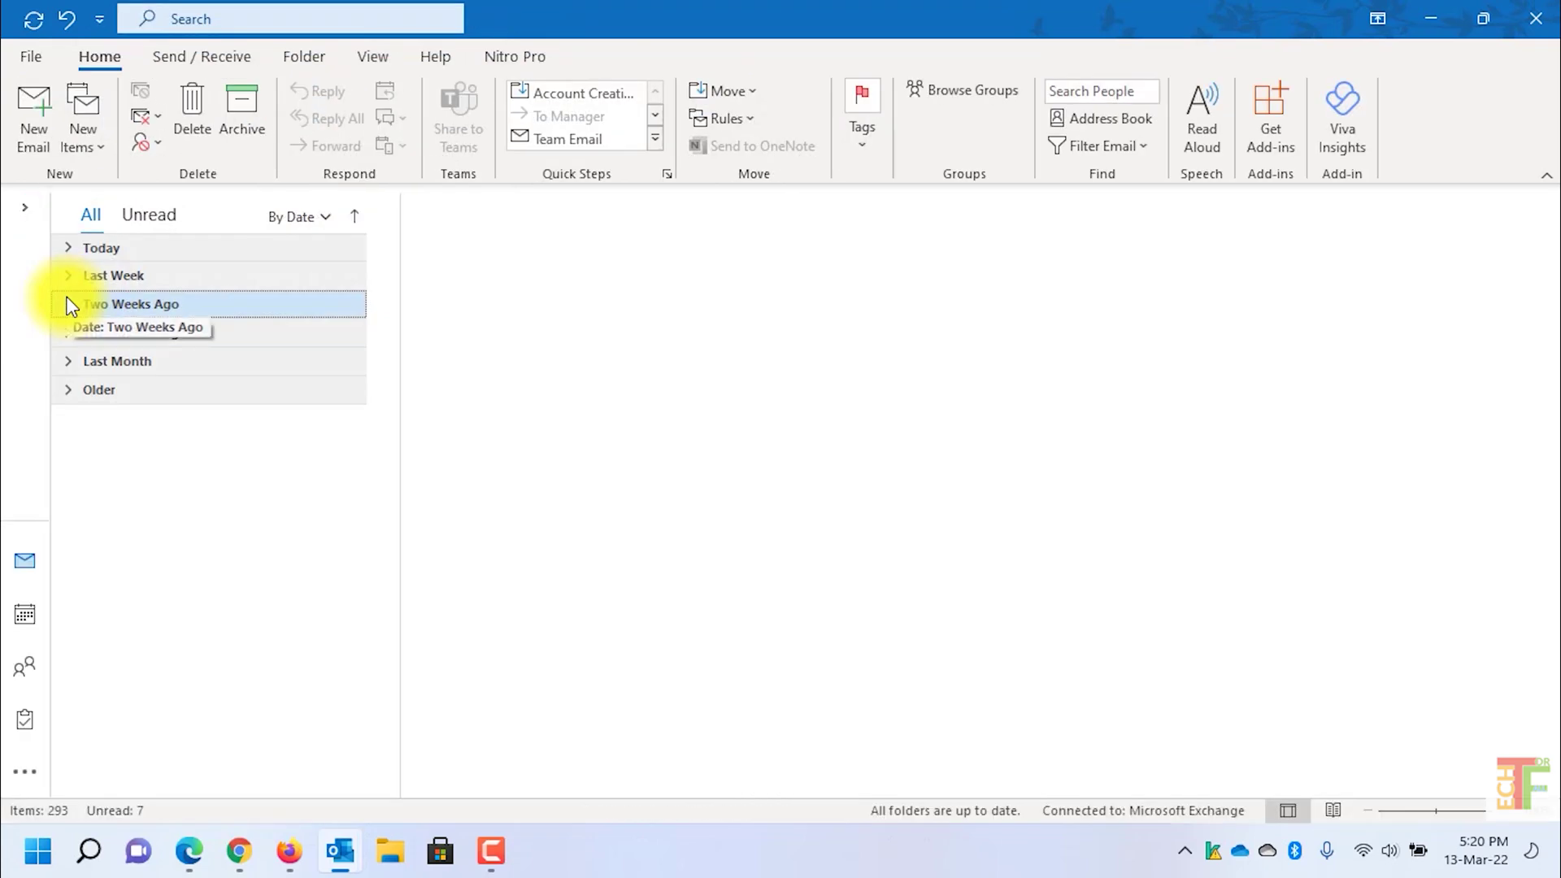
pyautogui.click(289, 852)
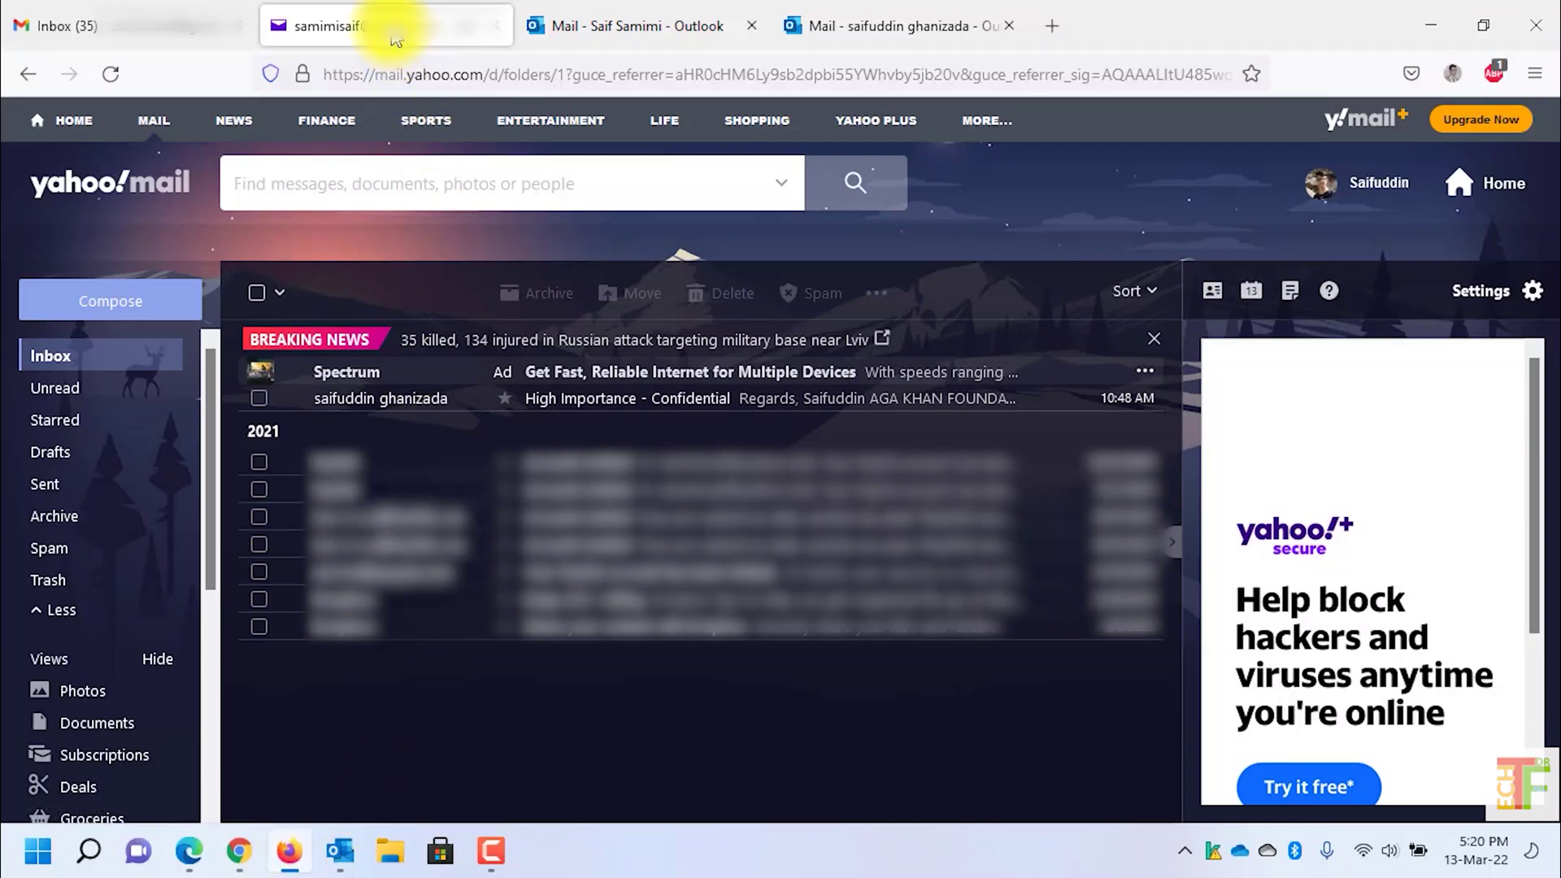
# Step: Reload the Yahoo inbox and open the 'test - encrypted' email
pyautogui.press('F5')
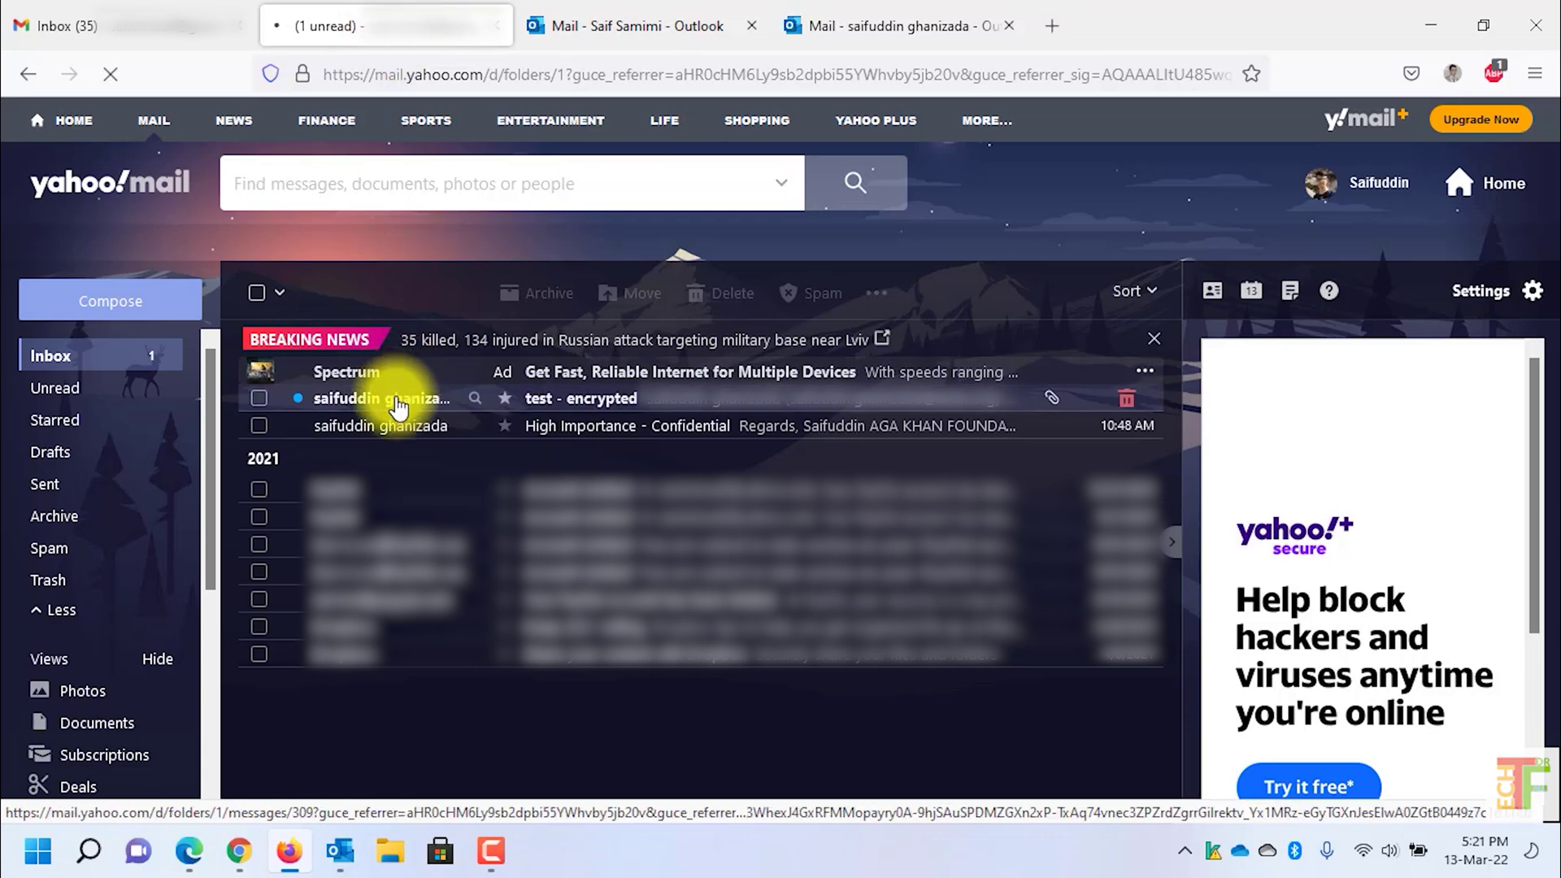
pyautogui.click(397, 407)
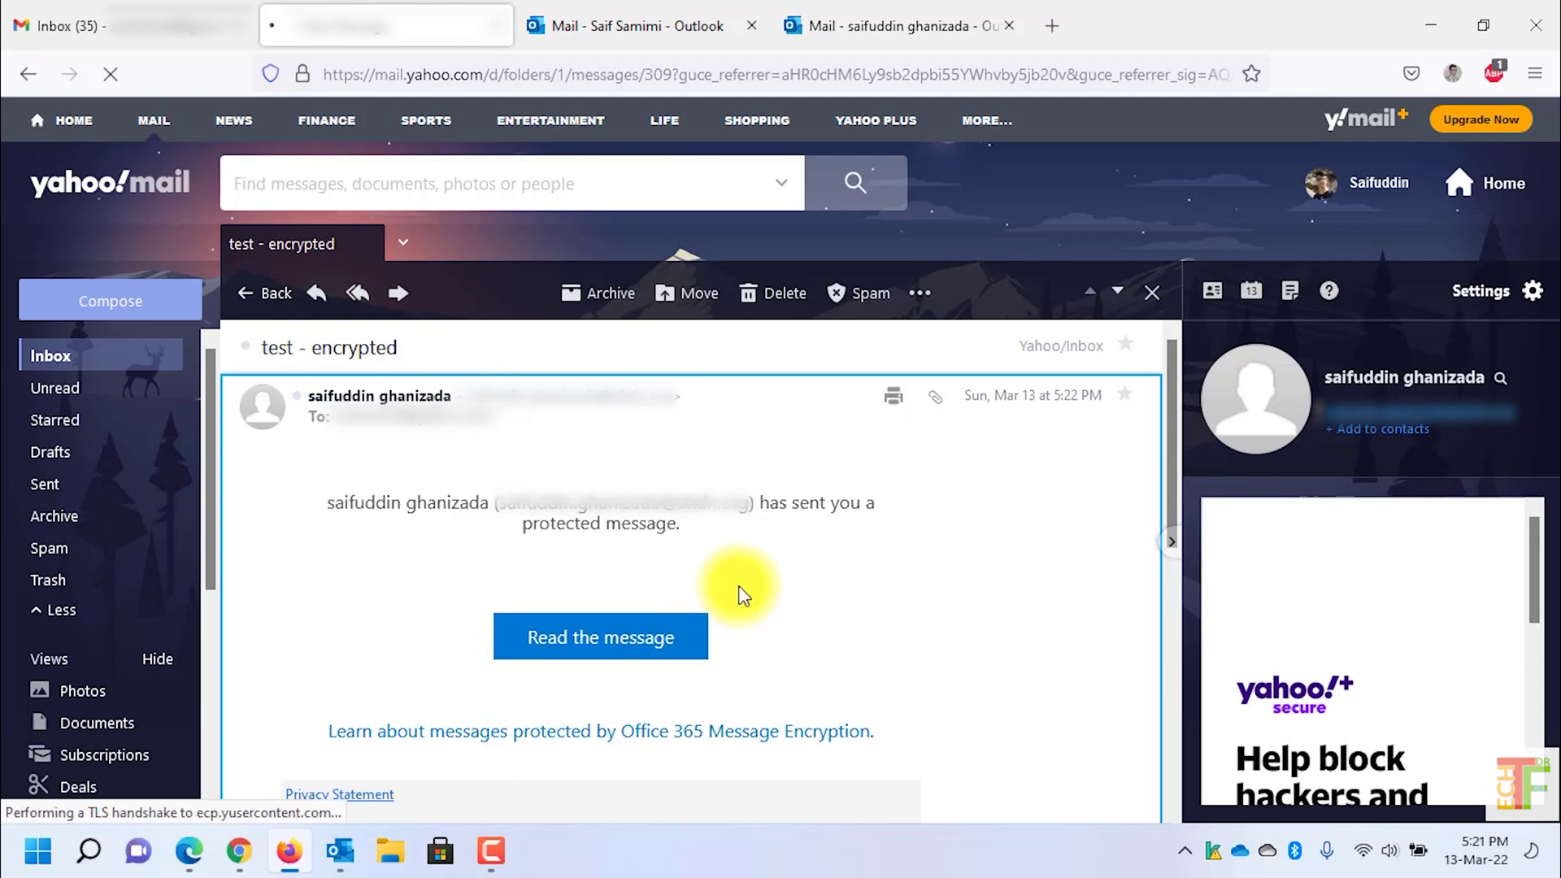
# Step: Open the message in the encryption portal, sign in with the Yahoo ID and agree to access
pyautogui.click(611, 648)
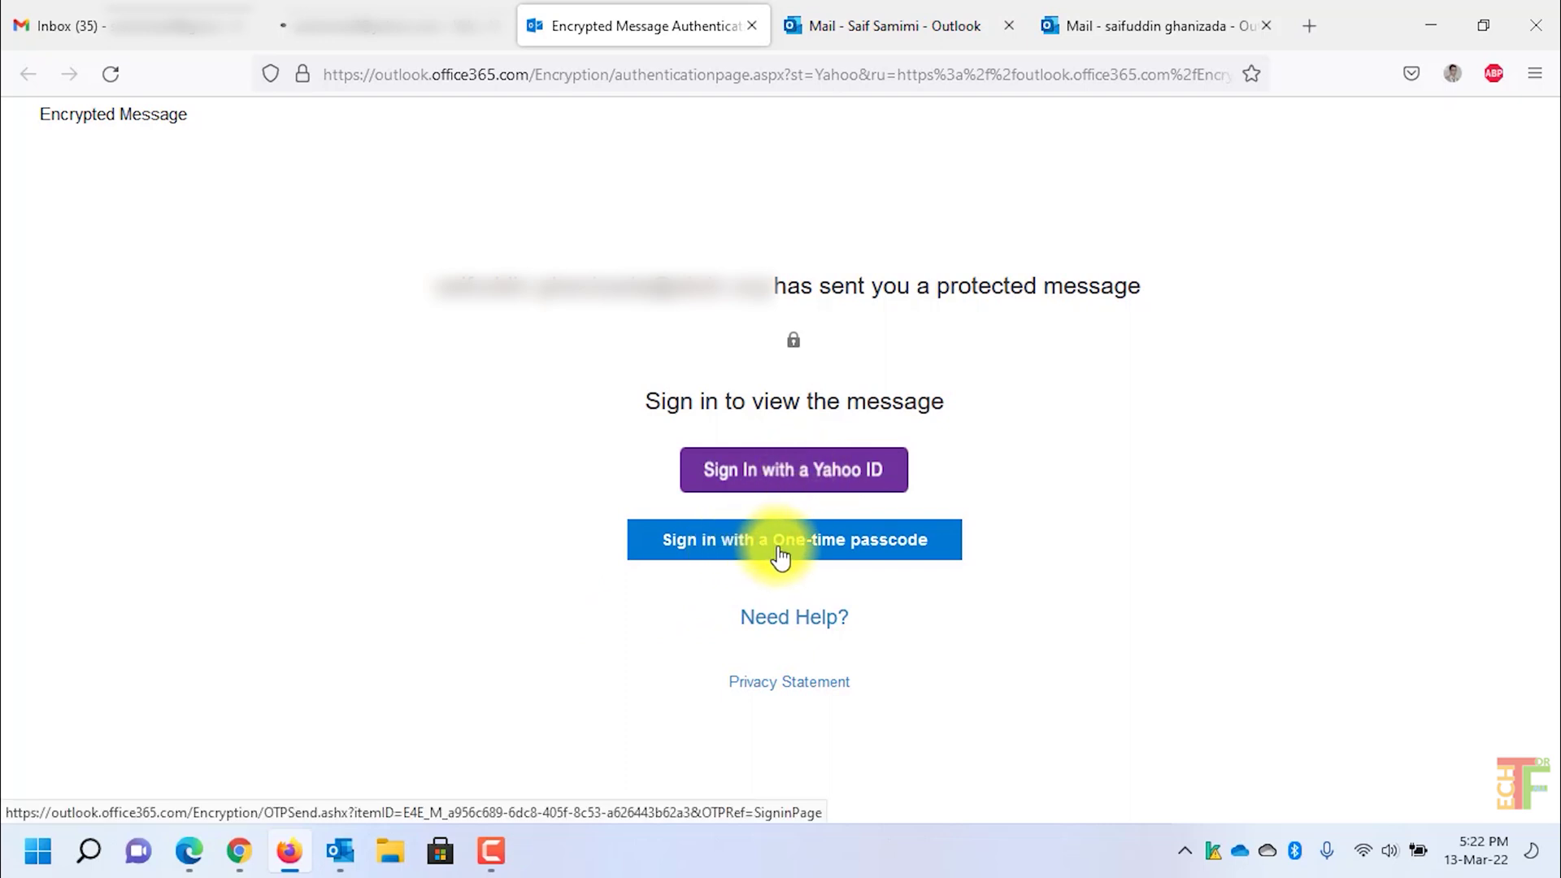
pyautogui.click(795, 478)
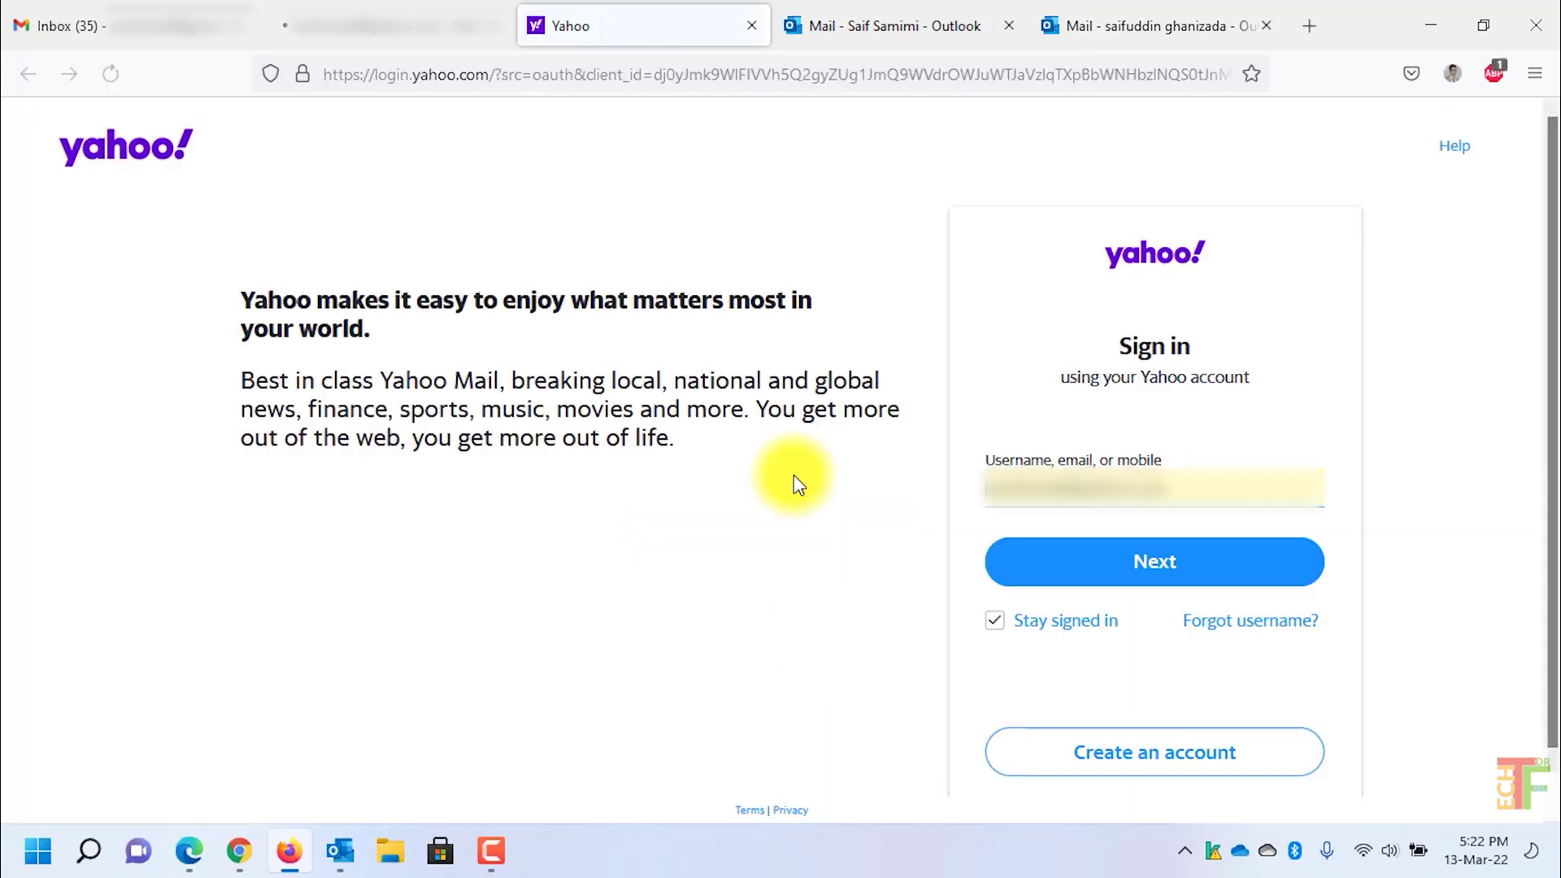
pyautogui.click(1176, 566)
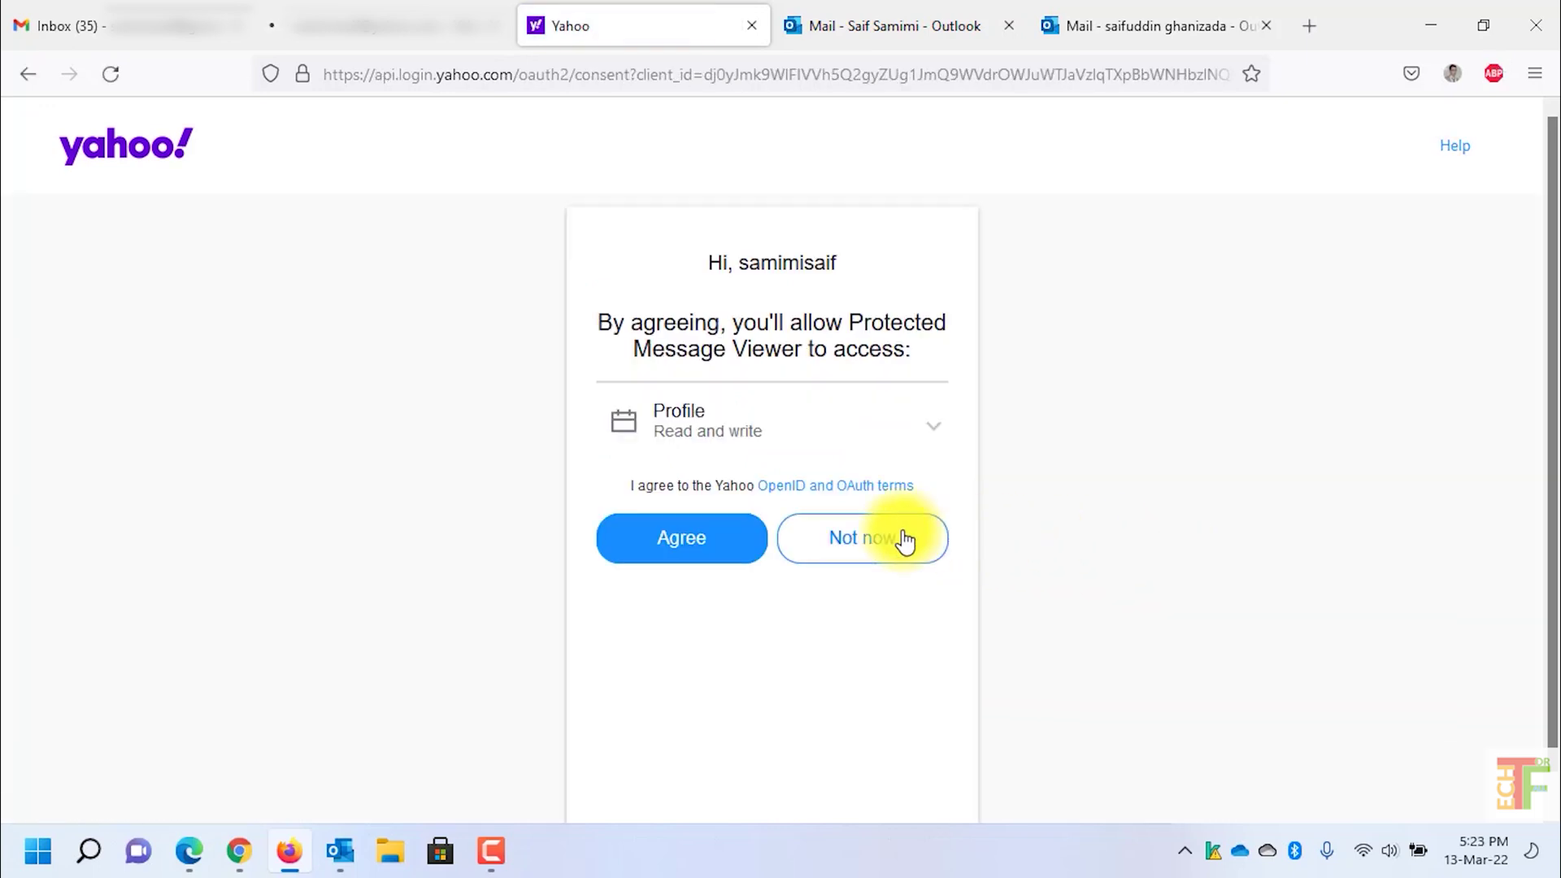
pyautogui.click(695, 554)
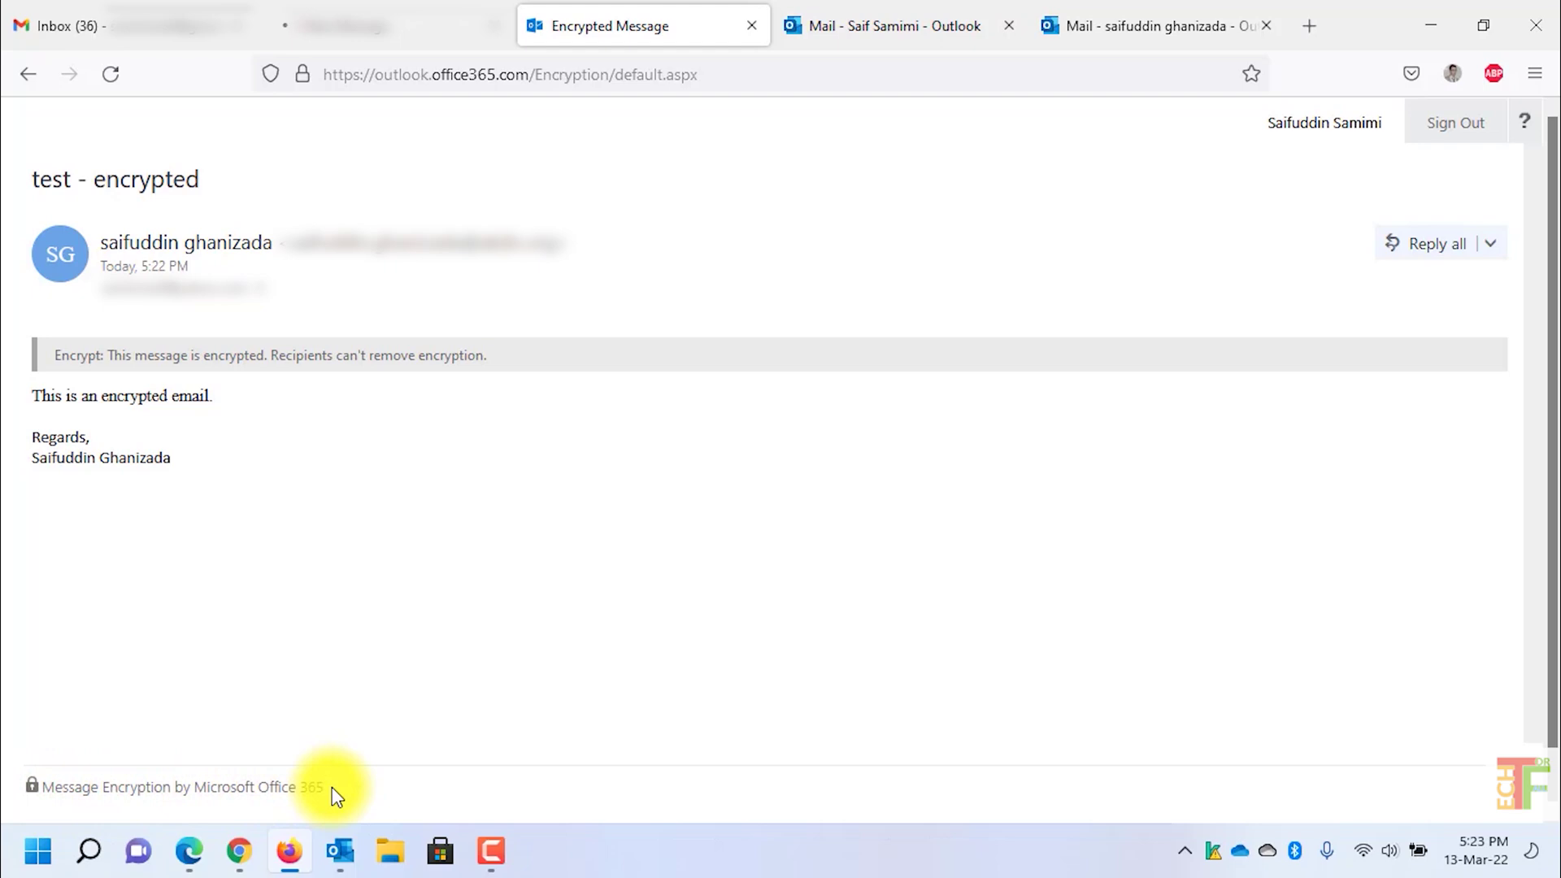
# Step: Close the decrypted message tab, return to the Yahoo inbox, and go back to Outlook
pyautogui.click(751, 25)
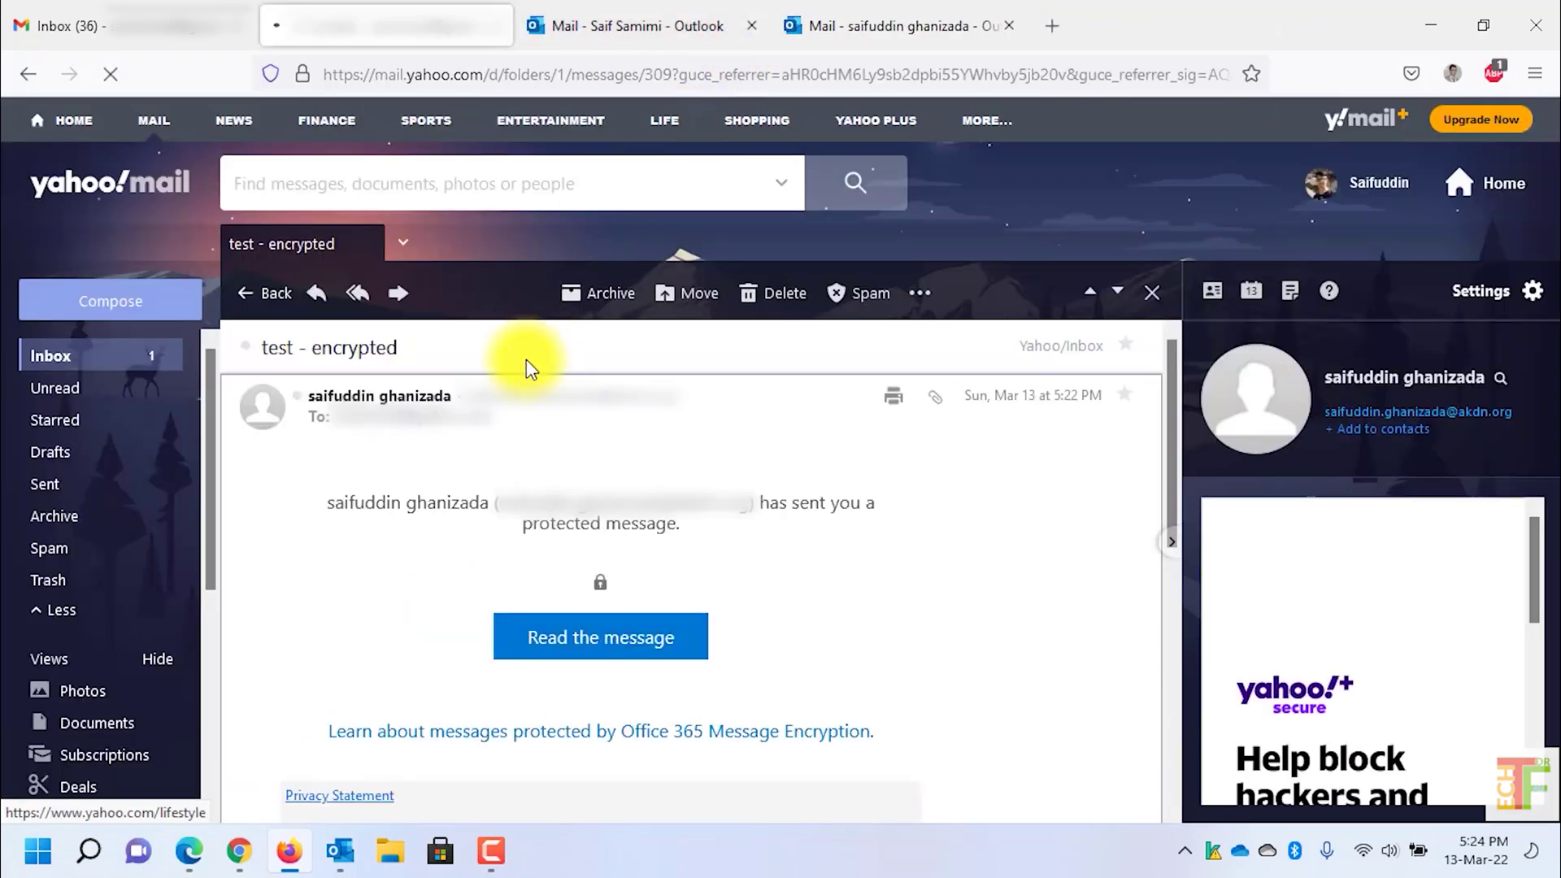
pyautogui.click(270, 294)
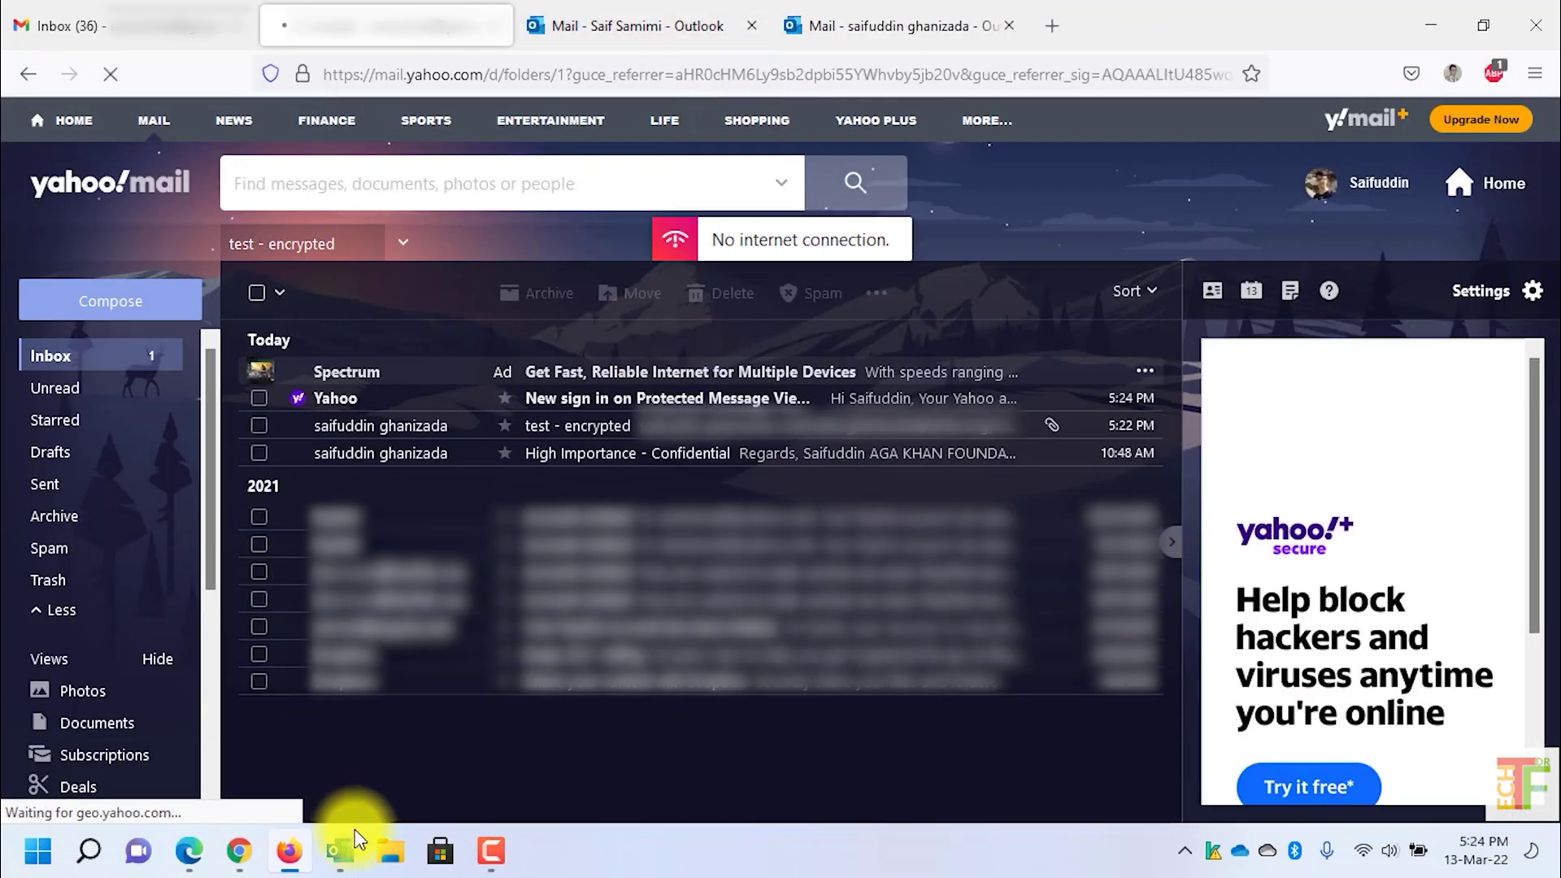
pyautogui.click(349, 846)
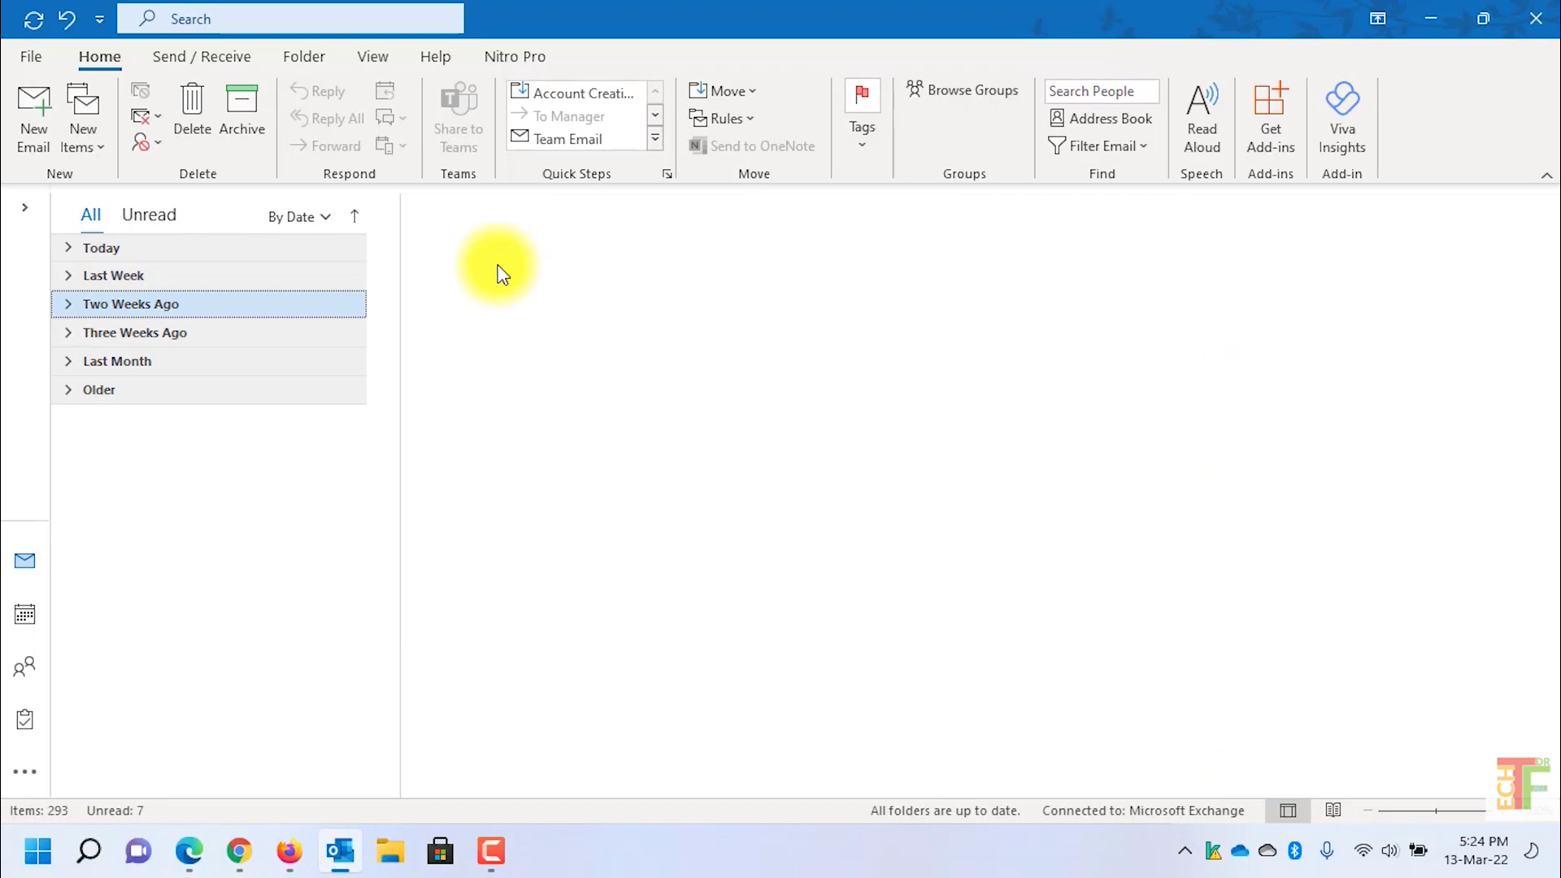
# Step: Draft an email to a Gmail address, subject 'test - encrypted do not forward', body 'This is a Do Not Forward Encrypted email account.'
pyautogui.click(34, 122)
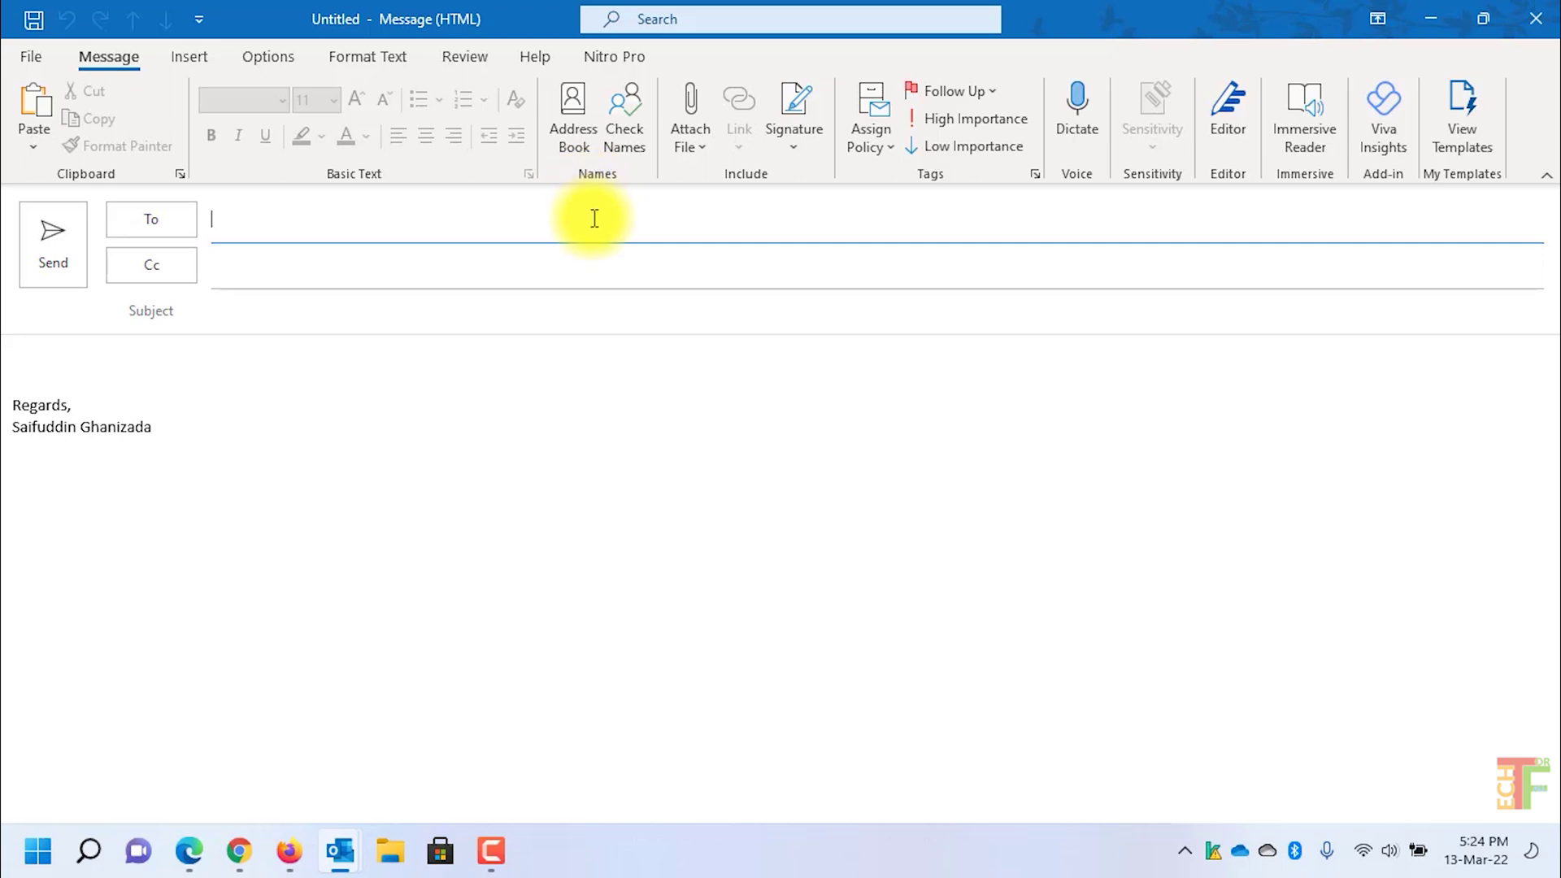
pyautogui.write('example@gmail.com')
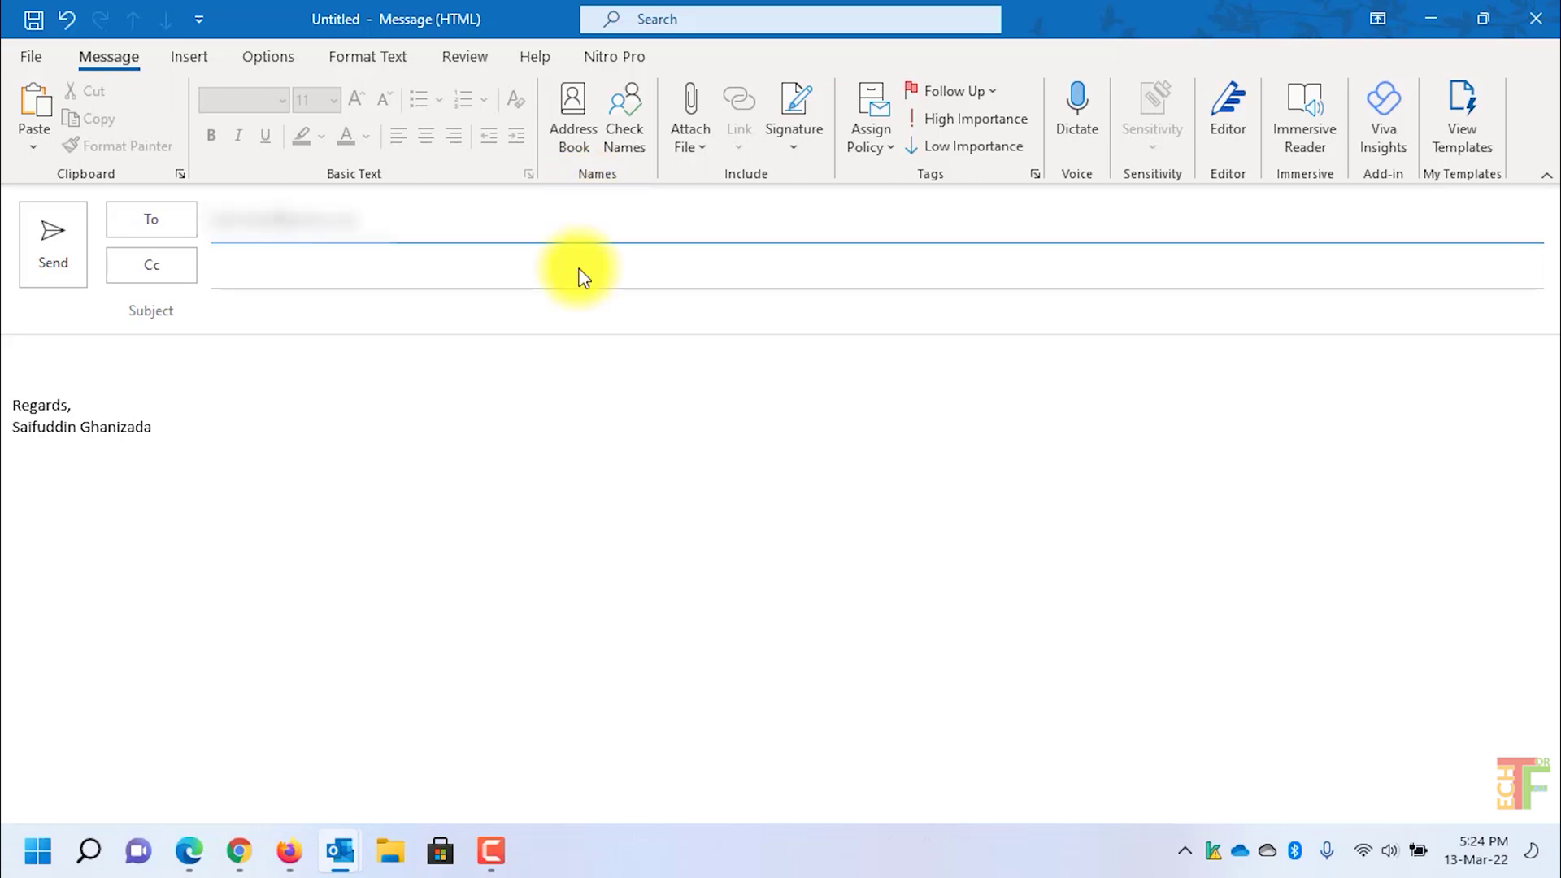
pyautogui.click(331, 301)
pyautogui.write('test -  encrypted do not')
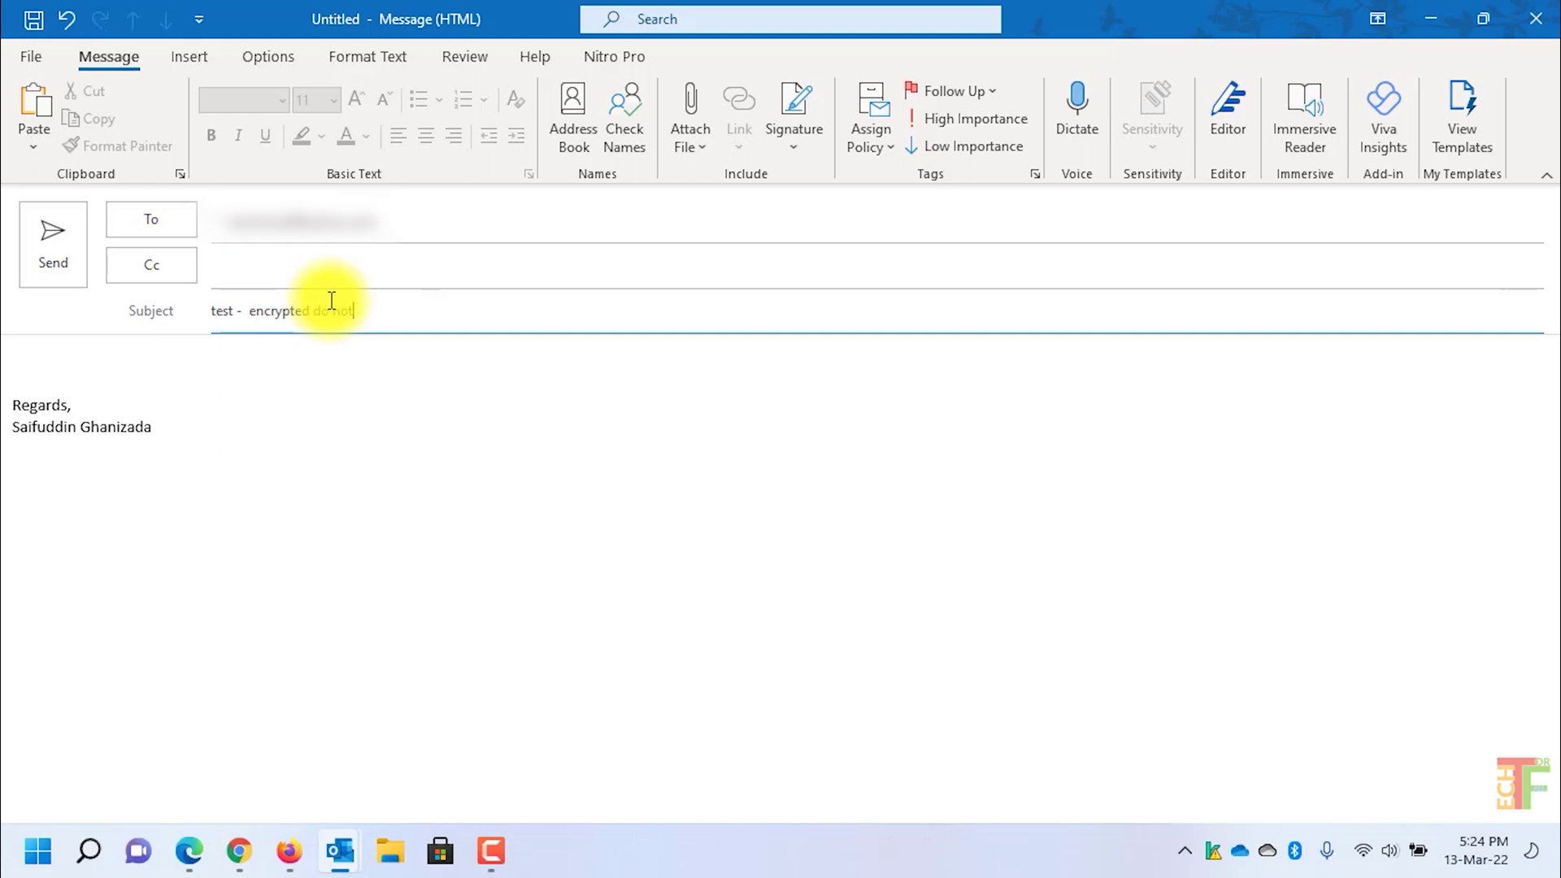
pyautogui.write(' forward')
pyautogui.click(300, 371)
pyautogui.write('This is a Dor')
pyautogui.press('BackSpace')
pyautogui.write('Not Forward Encryup')
pyautogui.press('BackSpace')
pyautogui.press('BackSpace')
pyautogui.write('pted email account.')
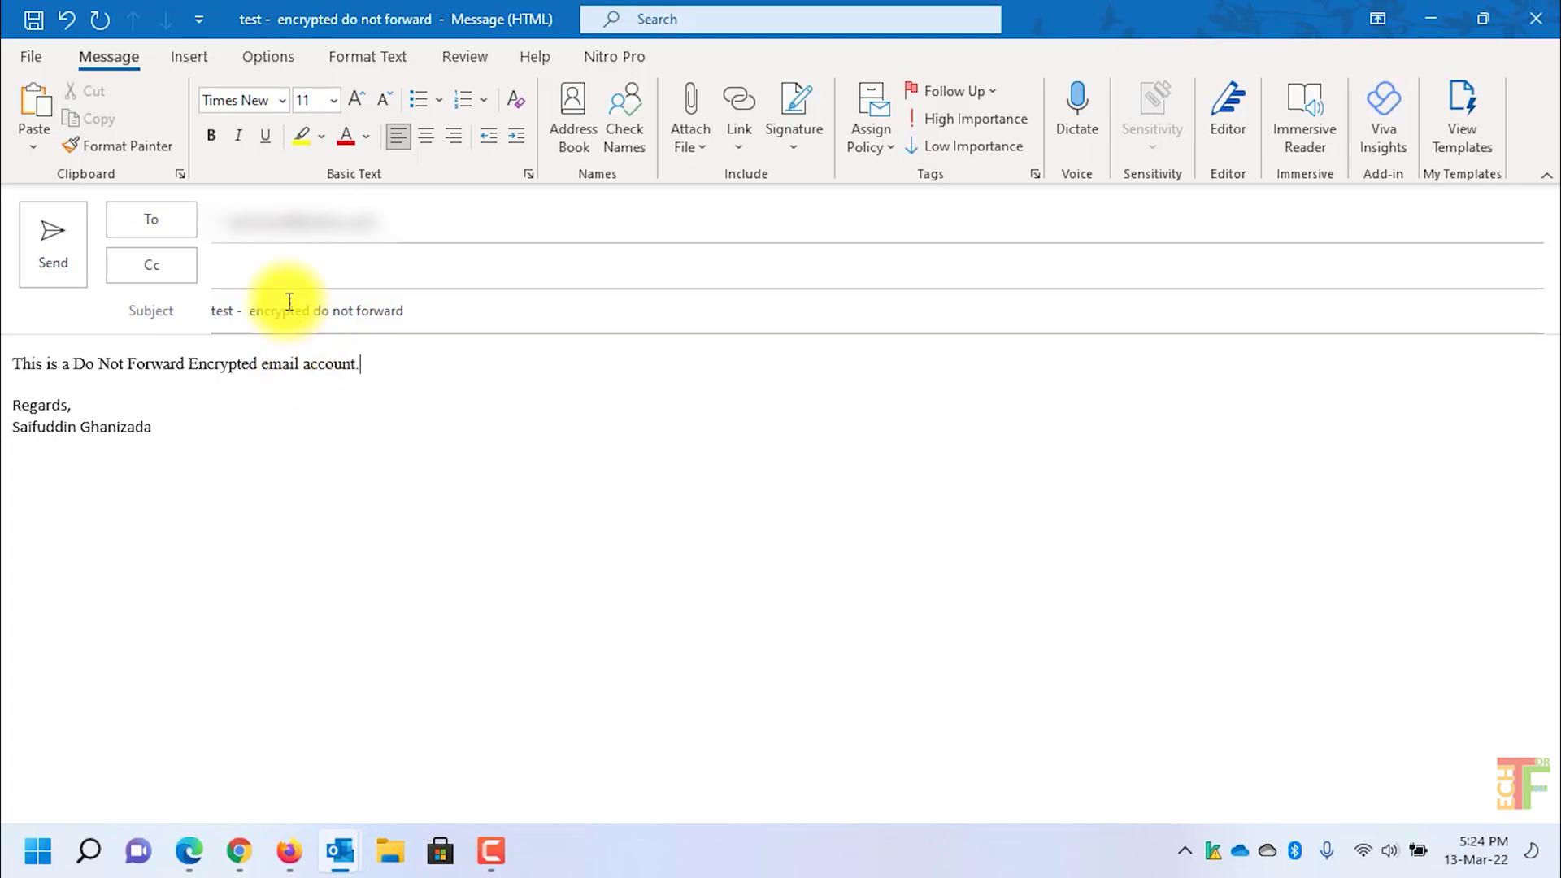
pyautogui.click(283, 56)
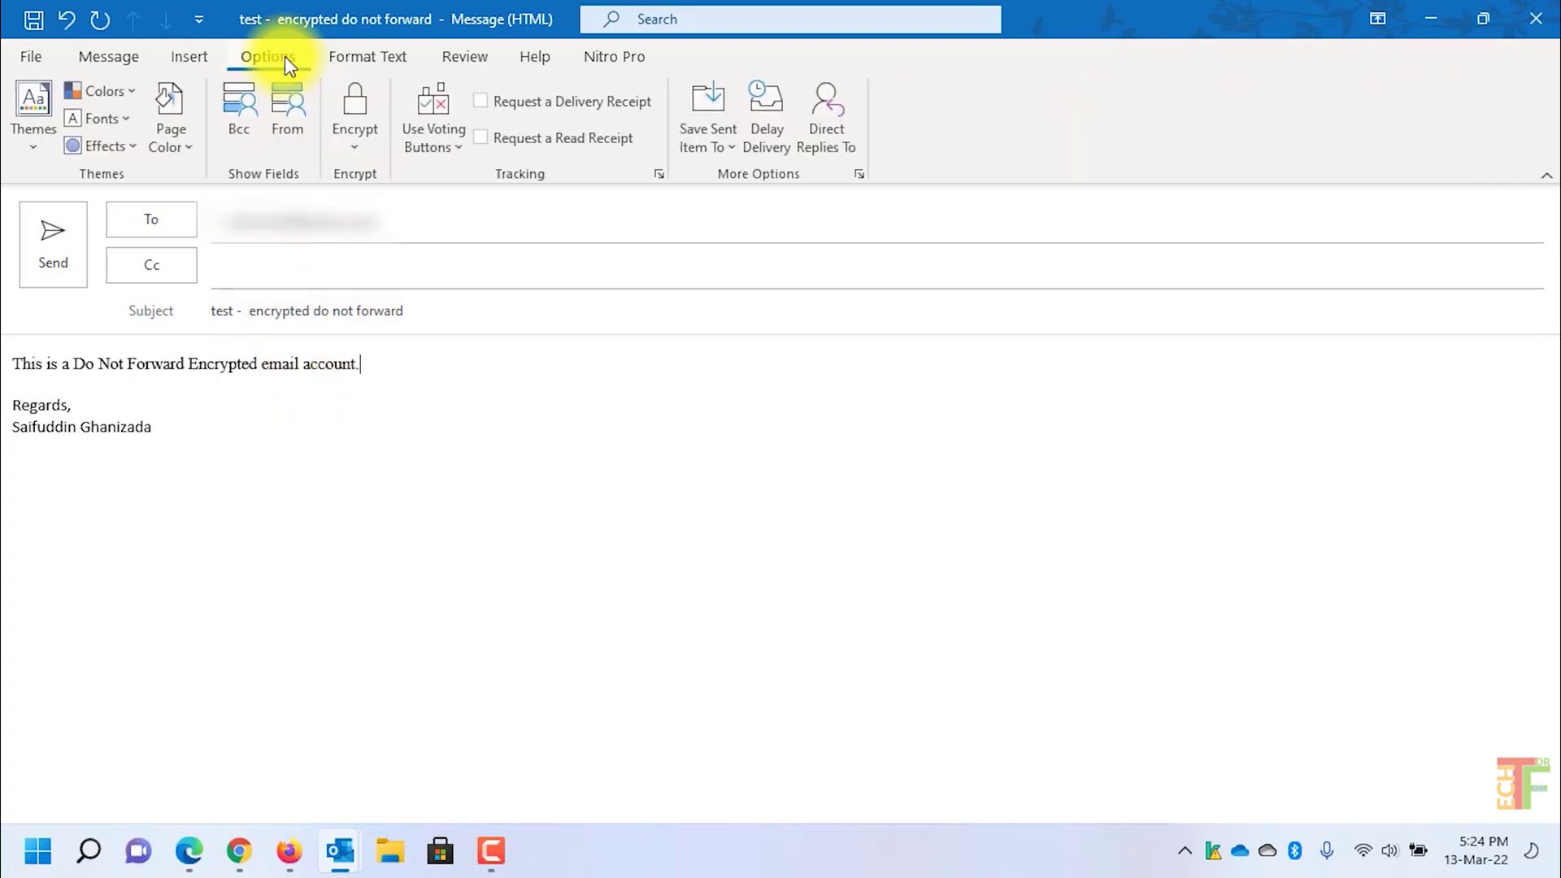
# Step: Apply Do Not Forward permission to the draft and send it
pyautogui.click(357, 153)
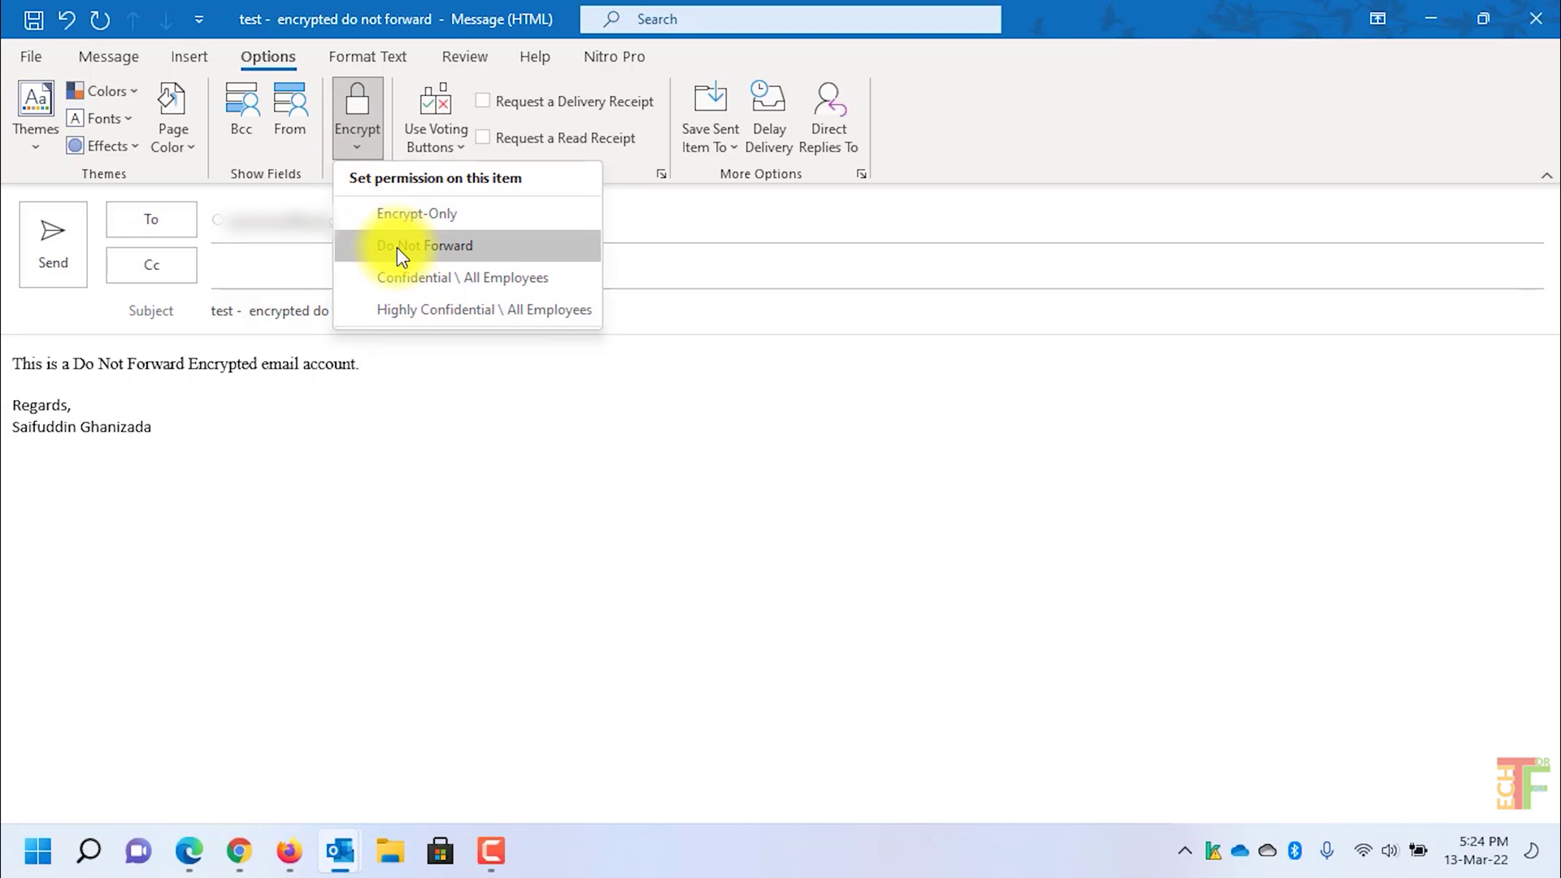
pyautogui.click(397, 248)
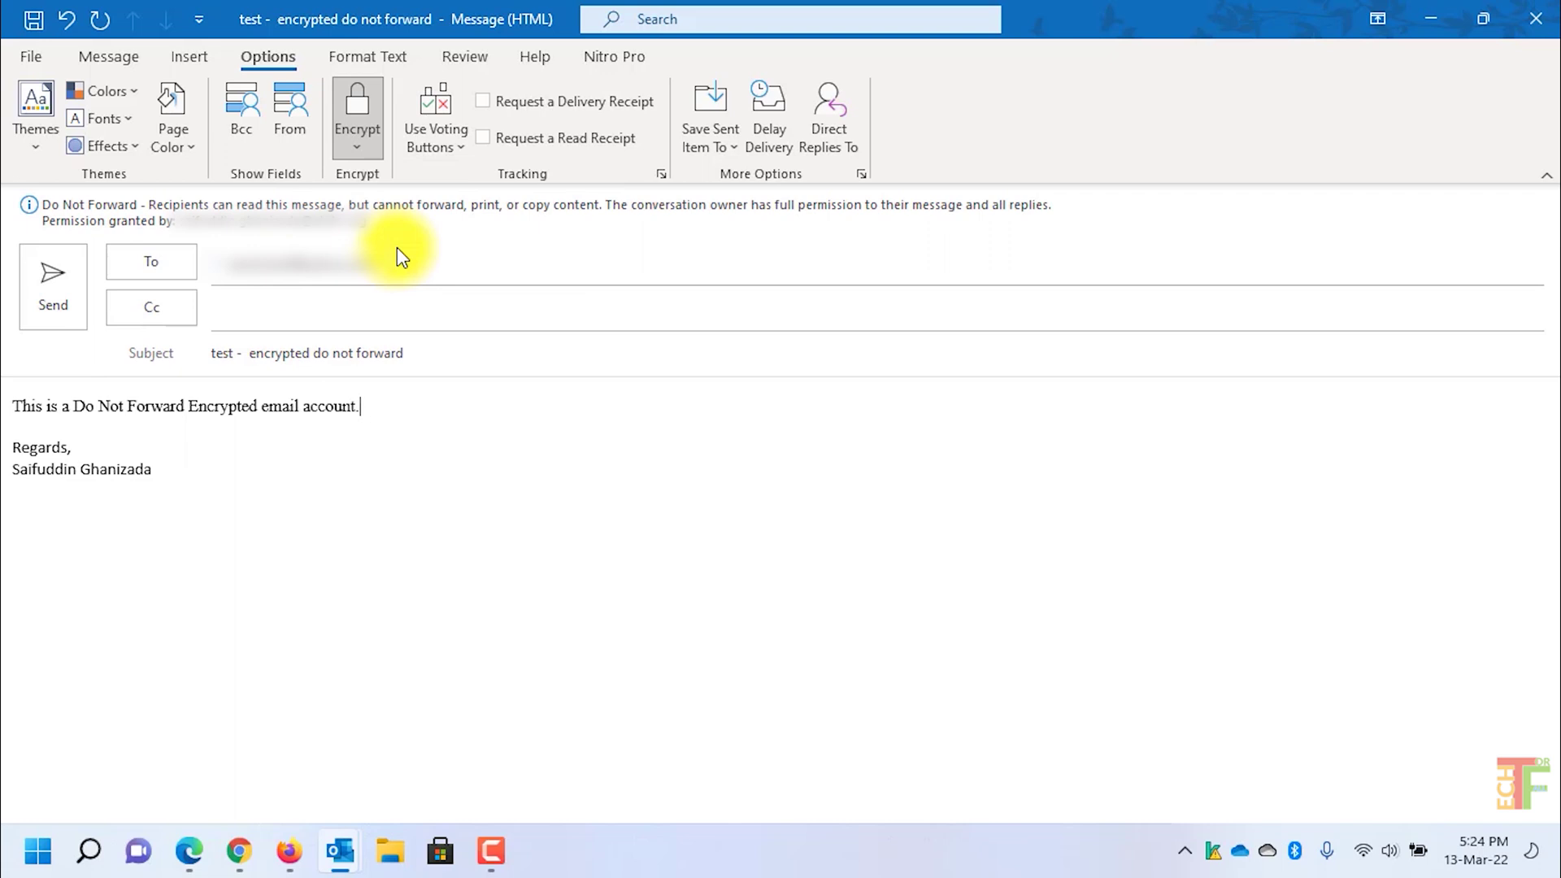
pyautogui.click(51, 308)
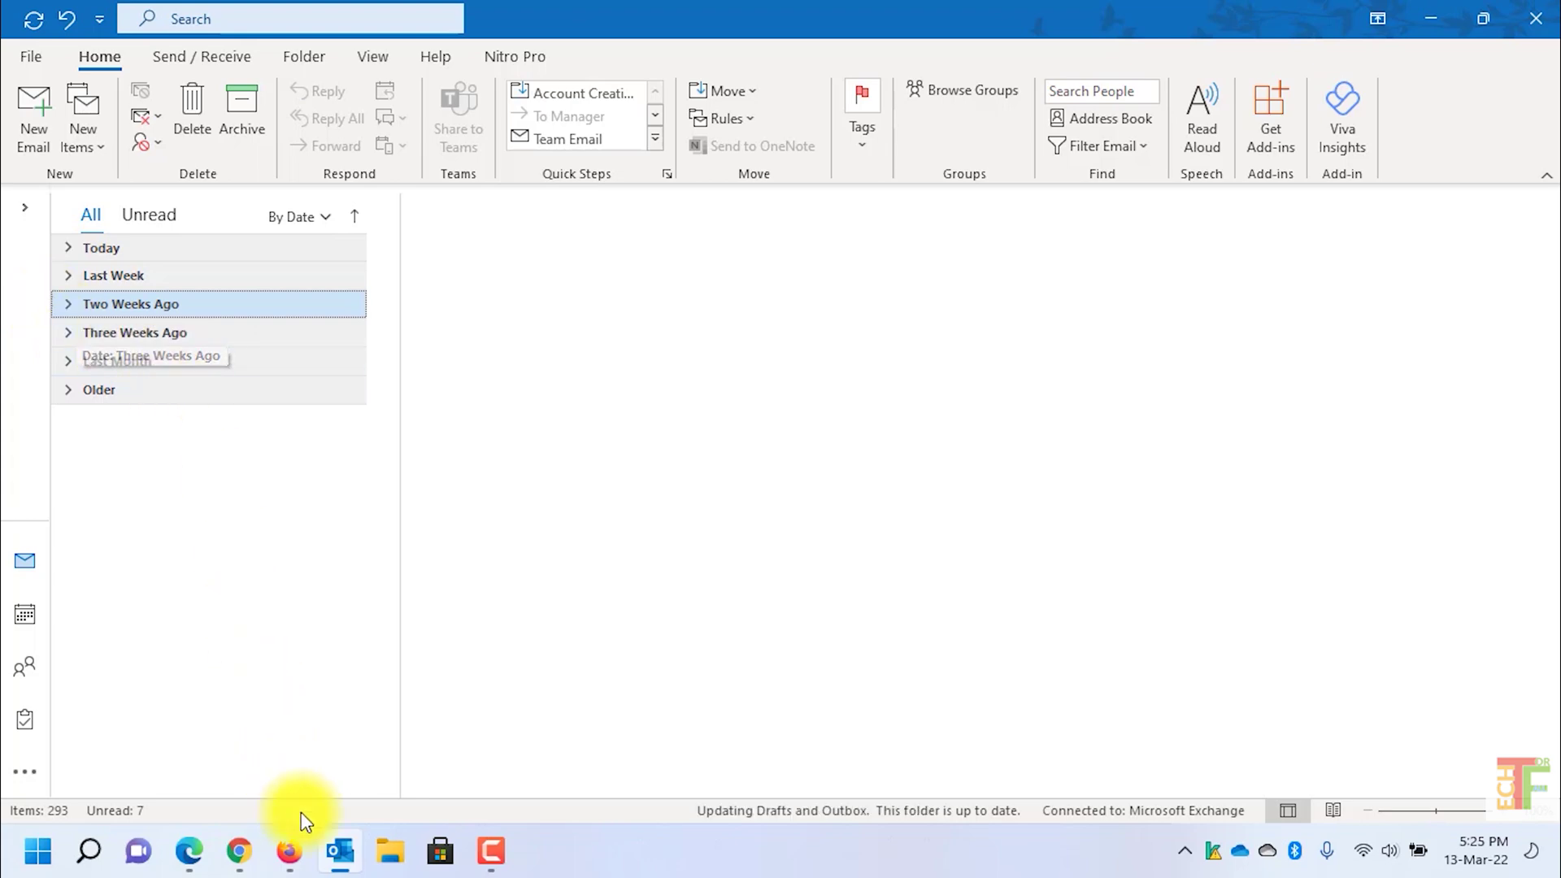
# Step: In Yahoo Mail, dismiss the VPN popup, reload, and open 'test - encrypted do not forward'
pyautogui.click(288, 850)
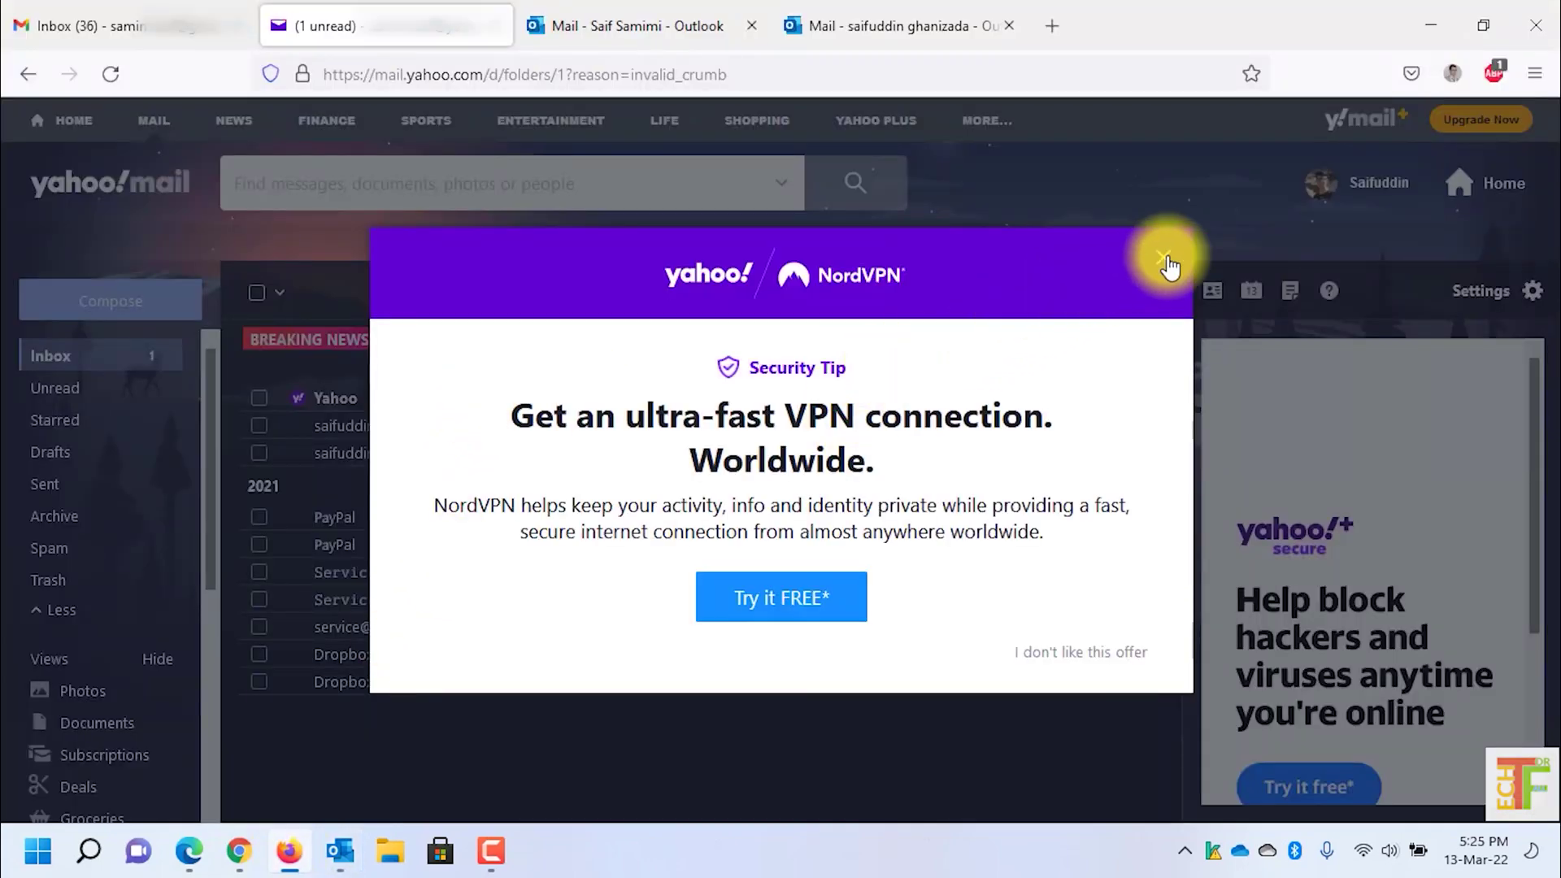
pyautogui.click(1164, 259)
pyautogui.click(109, 74)
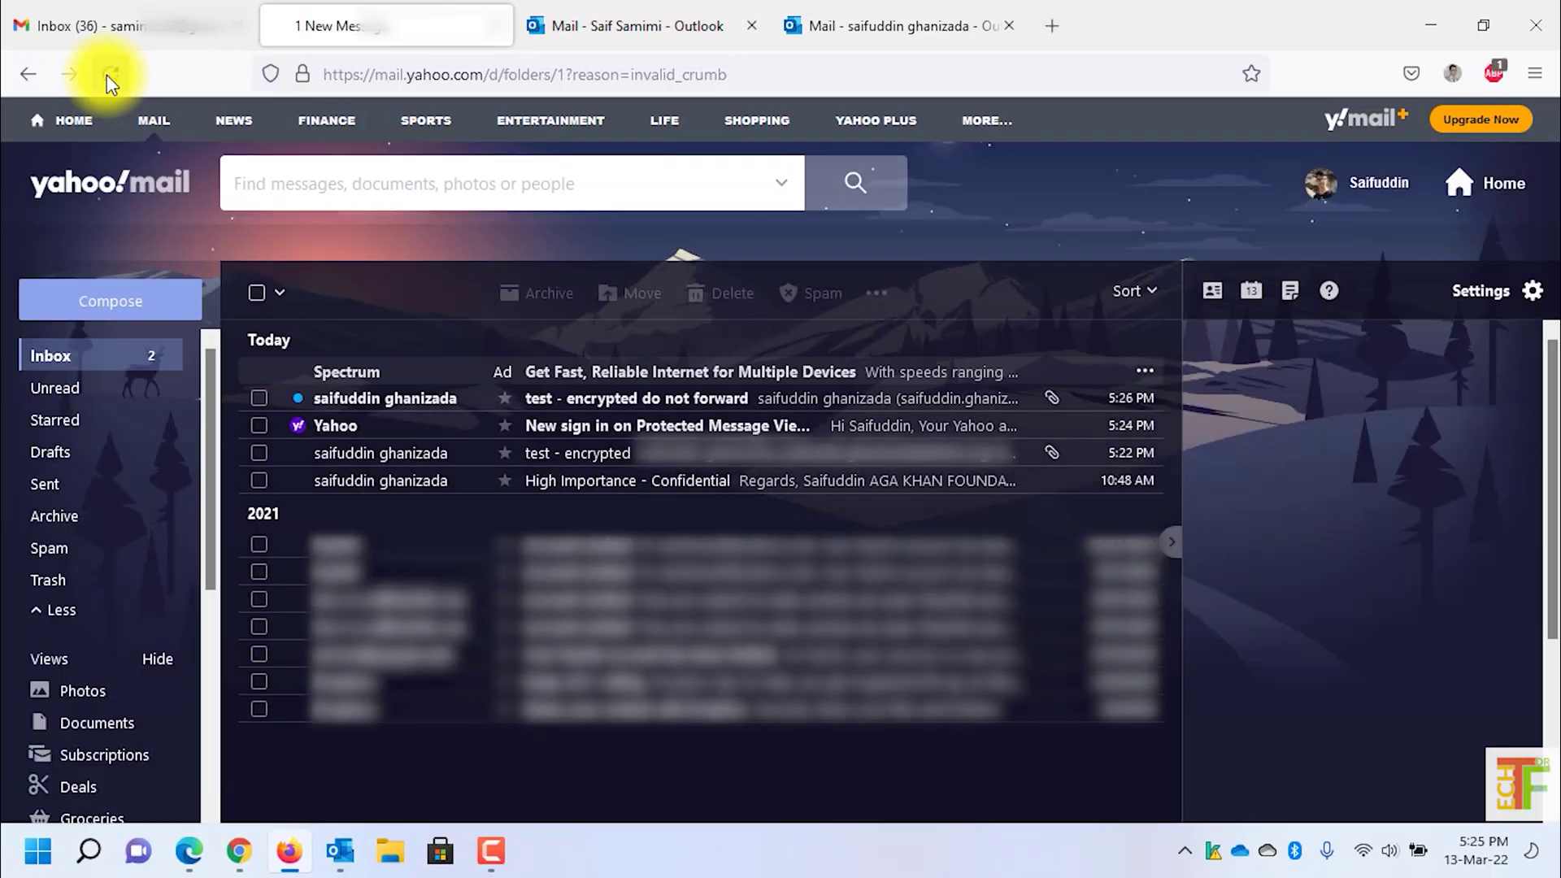
pyautogui.click(432, 412)
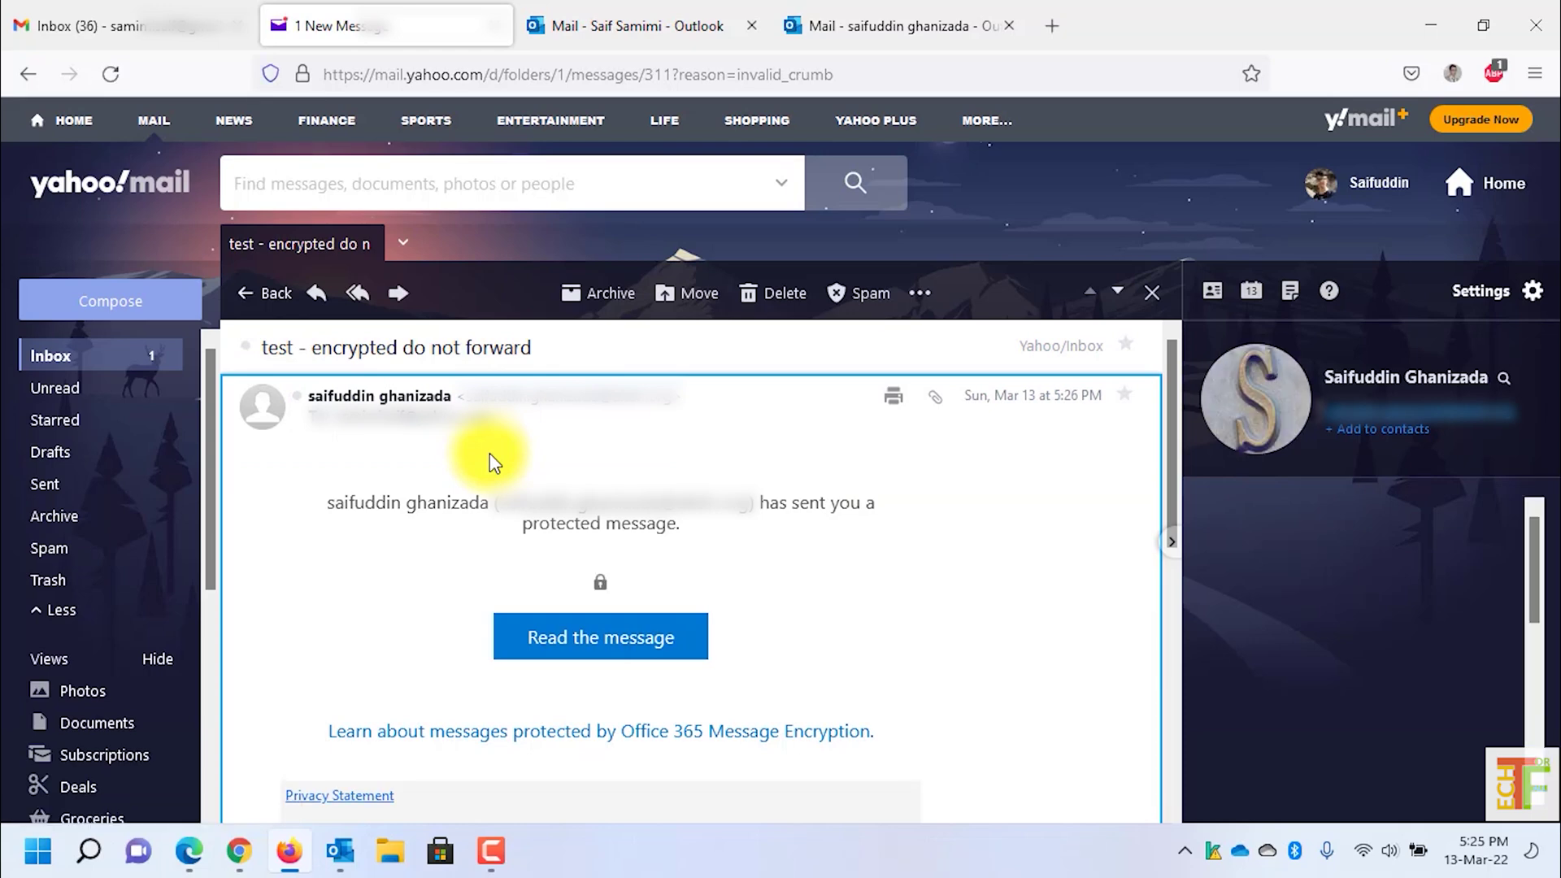
# Step: View the Do Not Forward message in the portal and confirm Forward and Print are greyed out
pyautogui.click(599, 642)
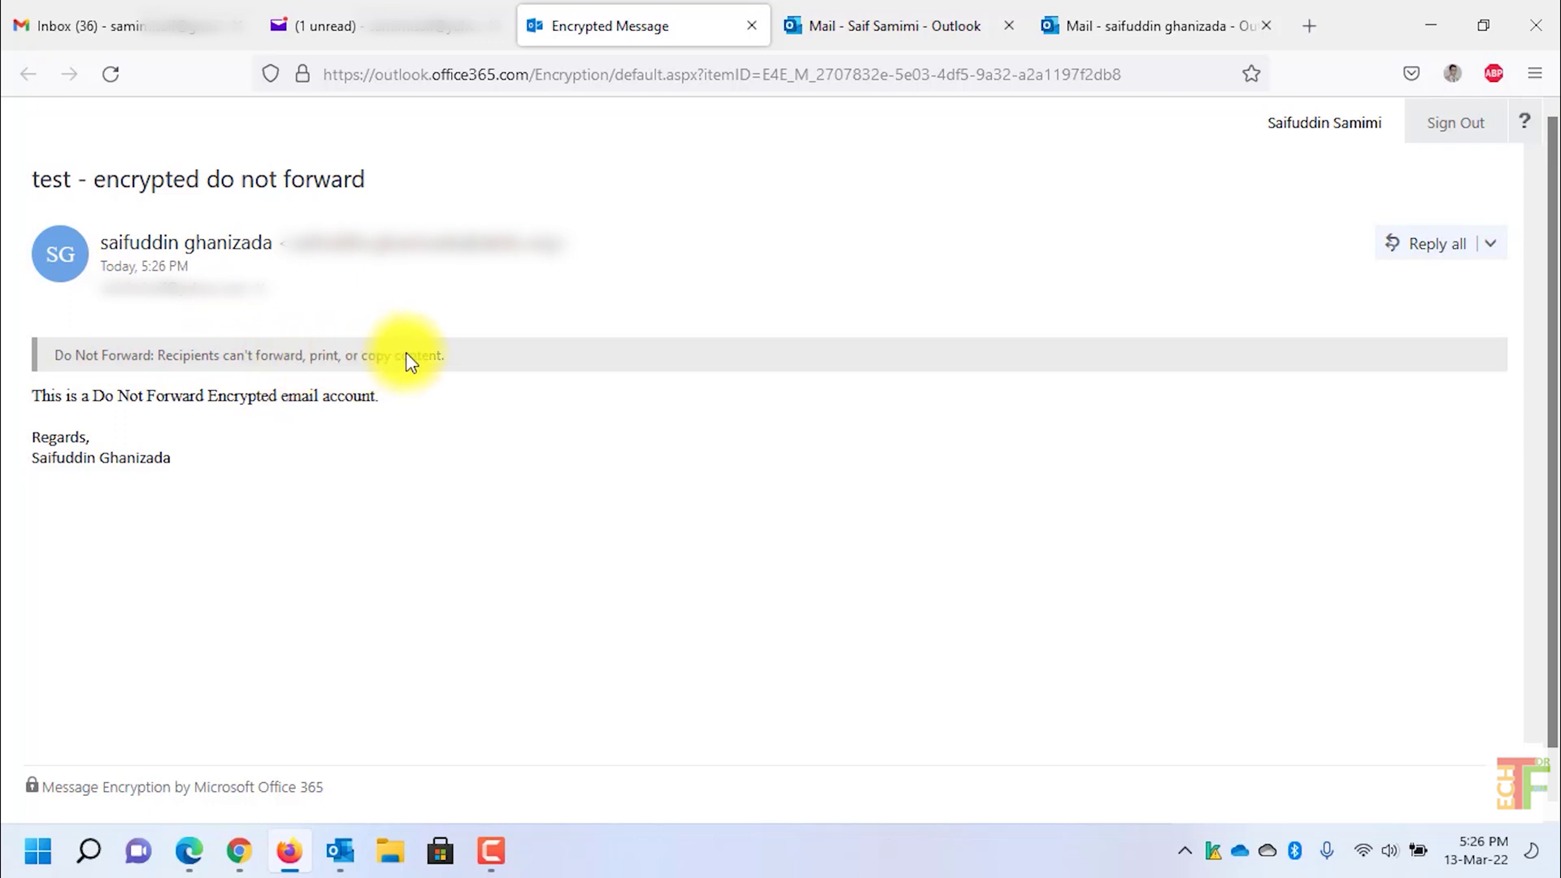
pyautogui.click(1490, 246)
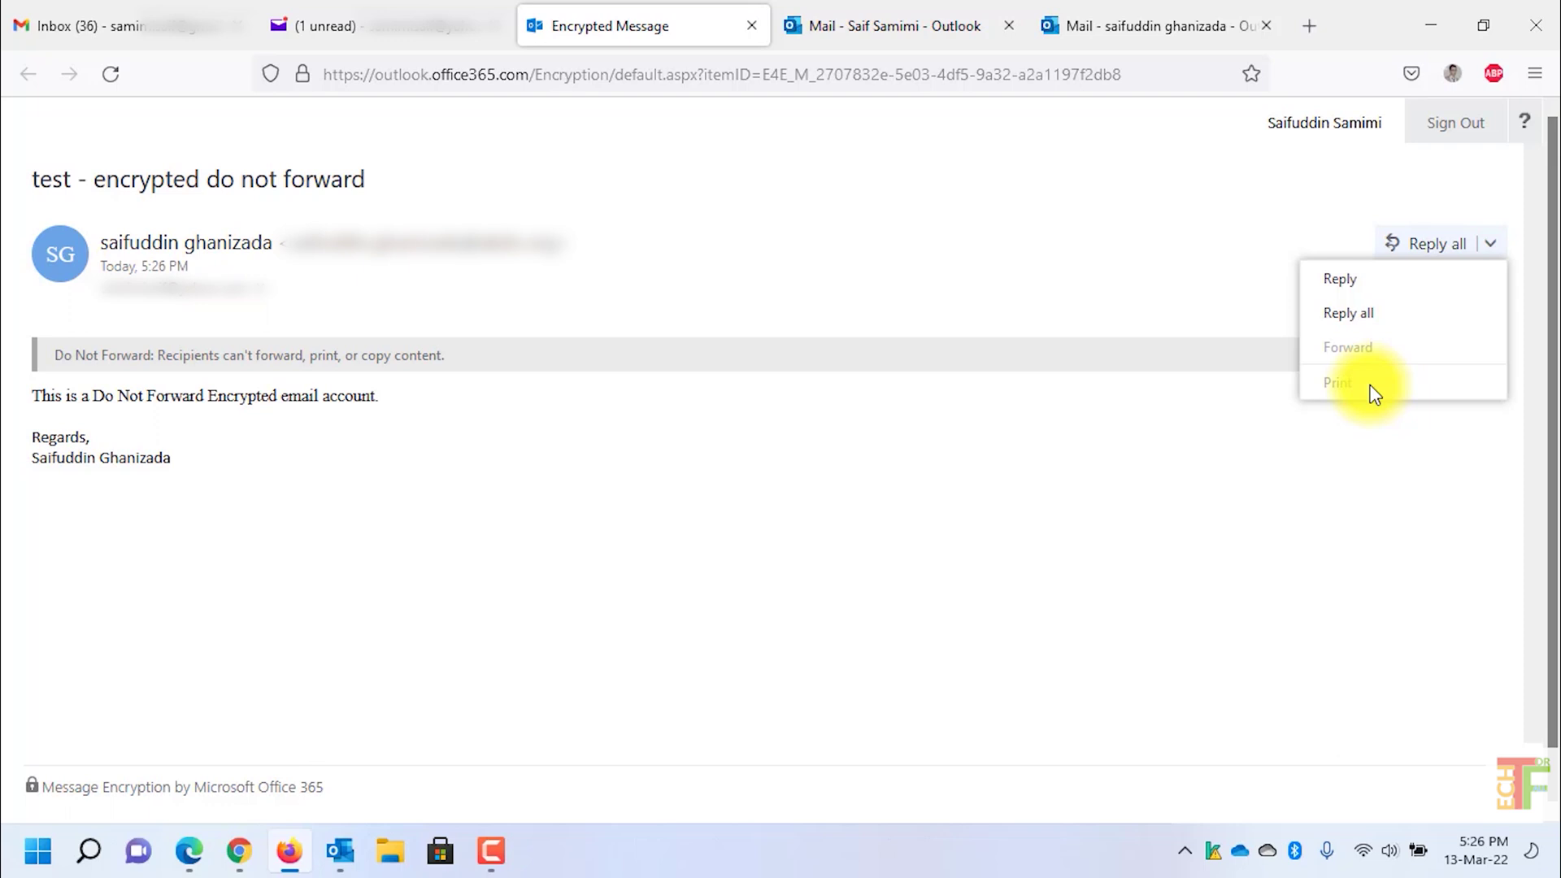
pyautogui.click(1160, 37)
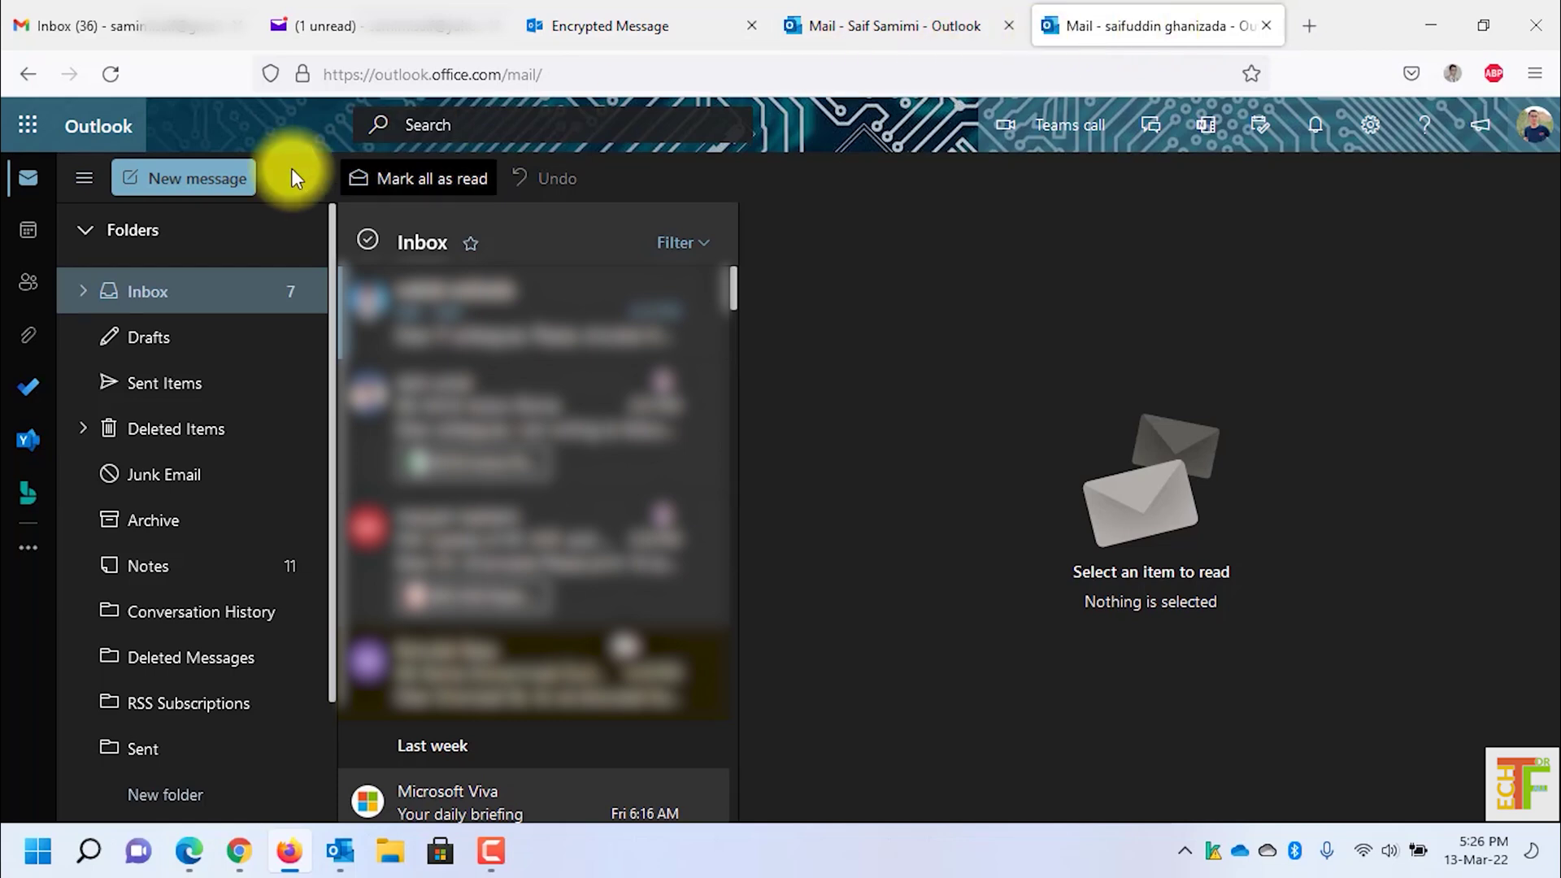
# Step: Draft a web email with subject 'test - encrypted', replacing the signature with 'this is an encrypted email.'
pyautogui.click(213, 194)
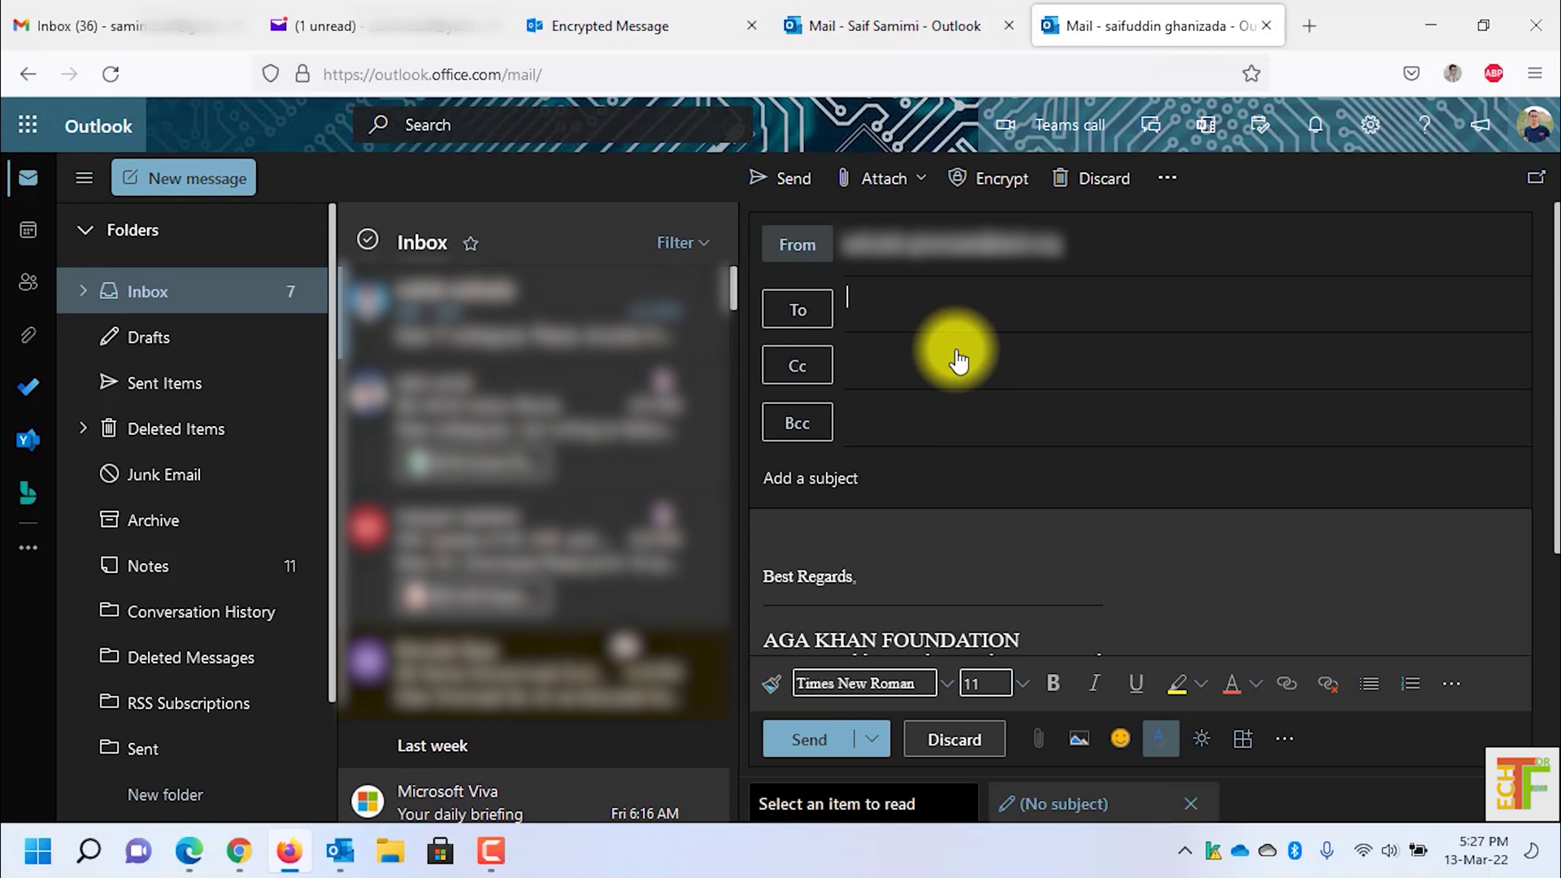
pyautogui.hotkey('ctrl', 'v')
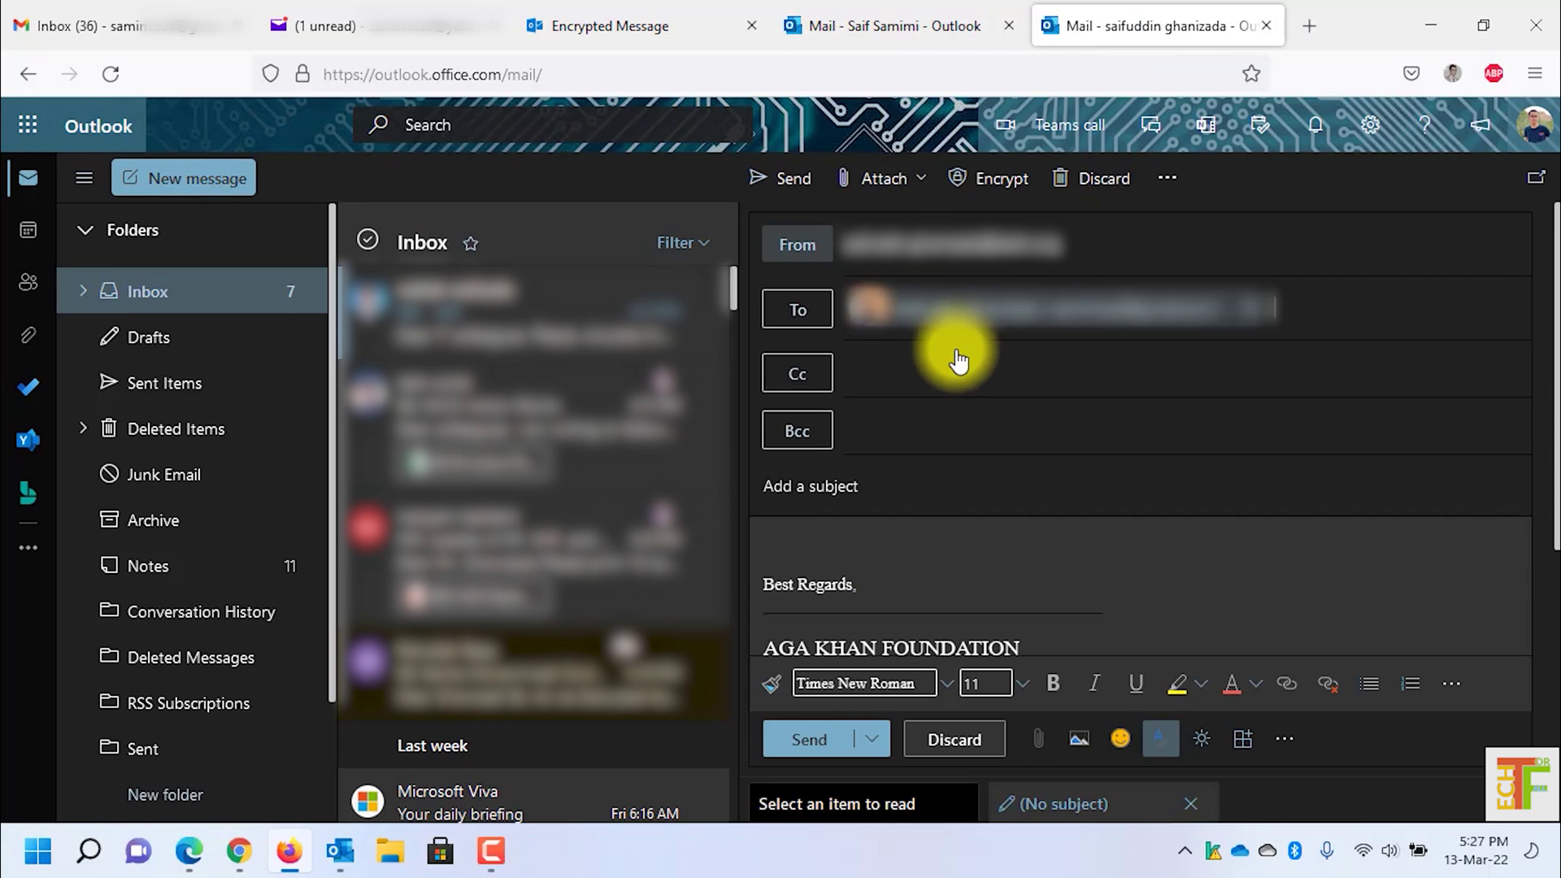
pyautogui.click(918, 483)
pyautogui.write('test -')
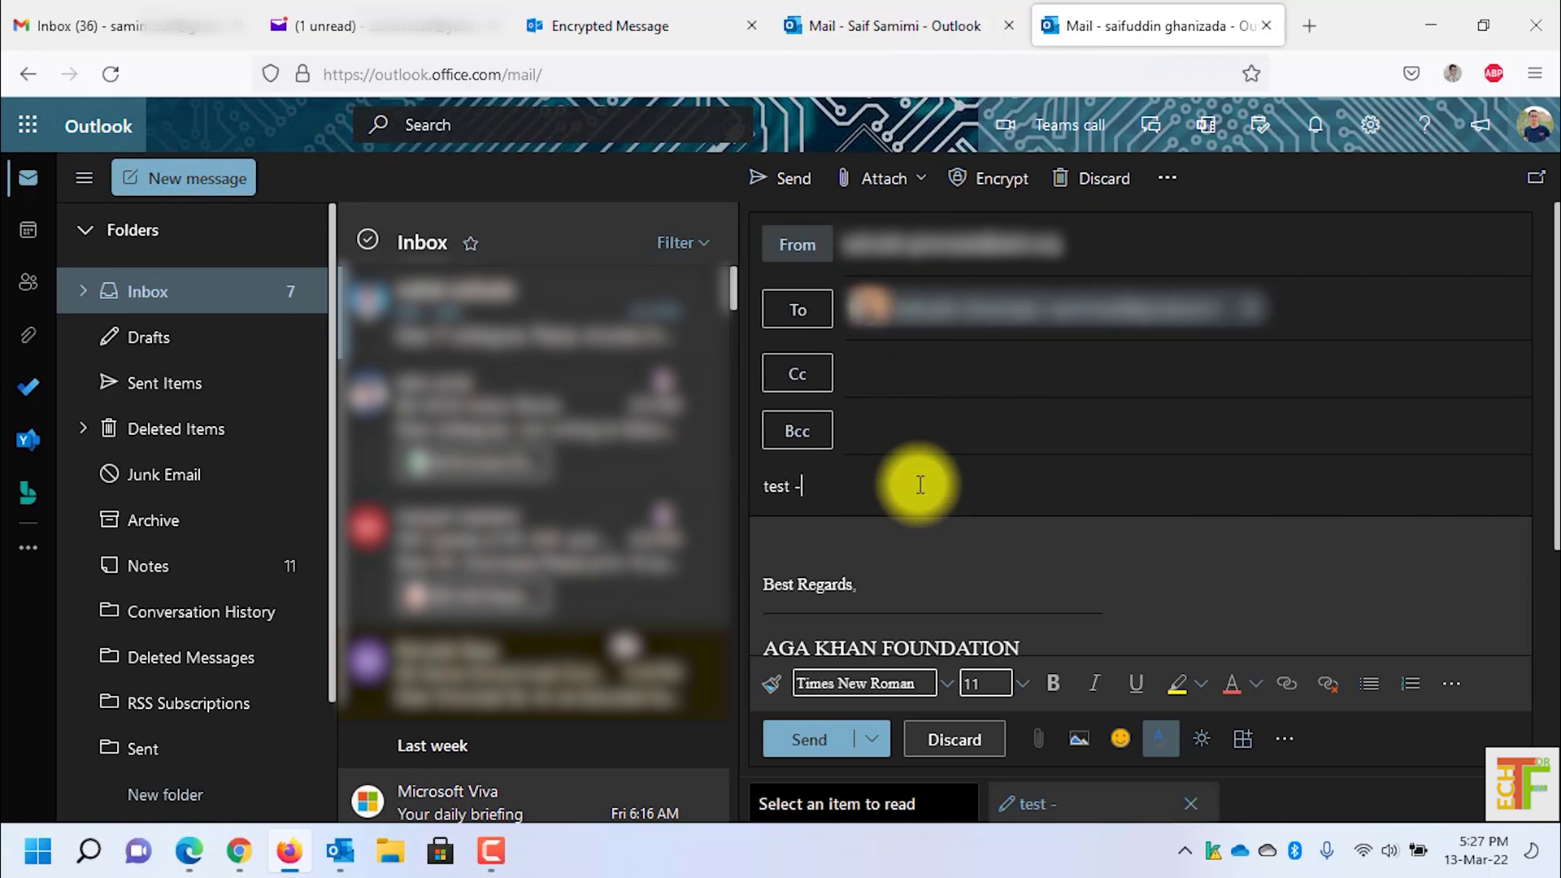
pyautogui.write(' encrypted')
pyautogui.press('Tab')
pyautogui.hotkey('ctrl', 'a')
pyautogui.write('thisi')
pyautogui.press('BackSpace')
pyautogui.write('is an encrypted')
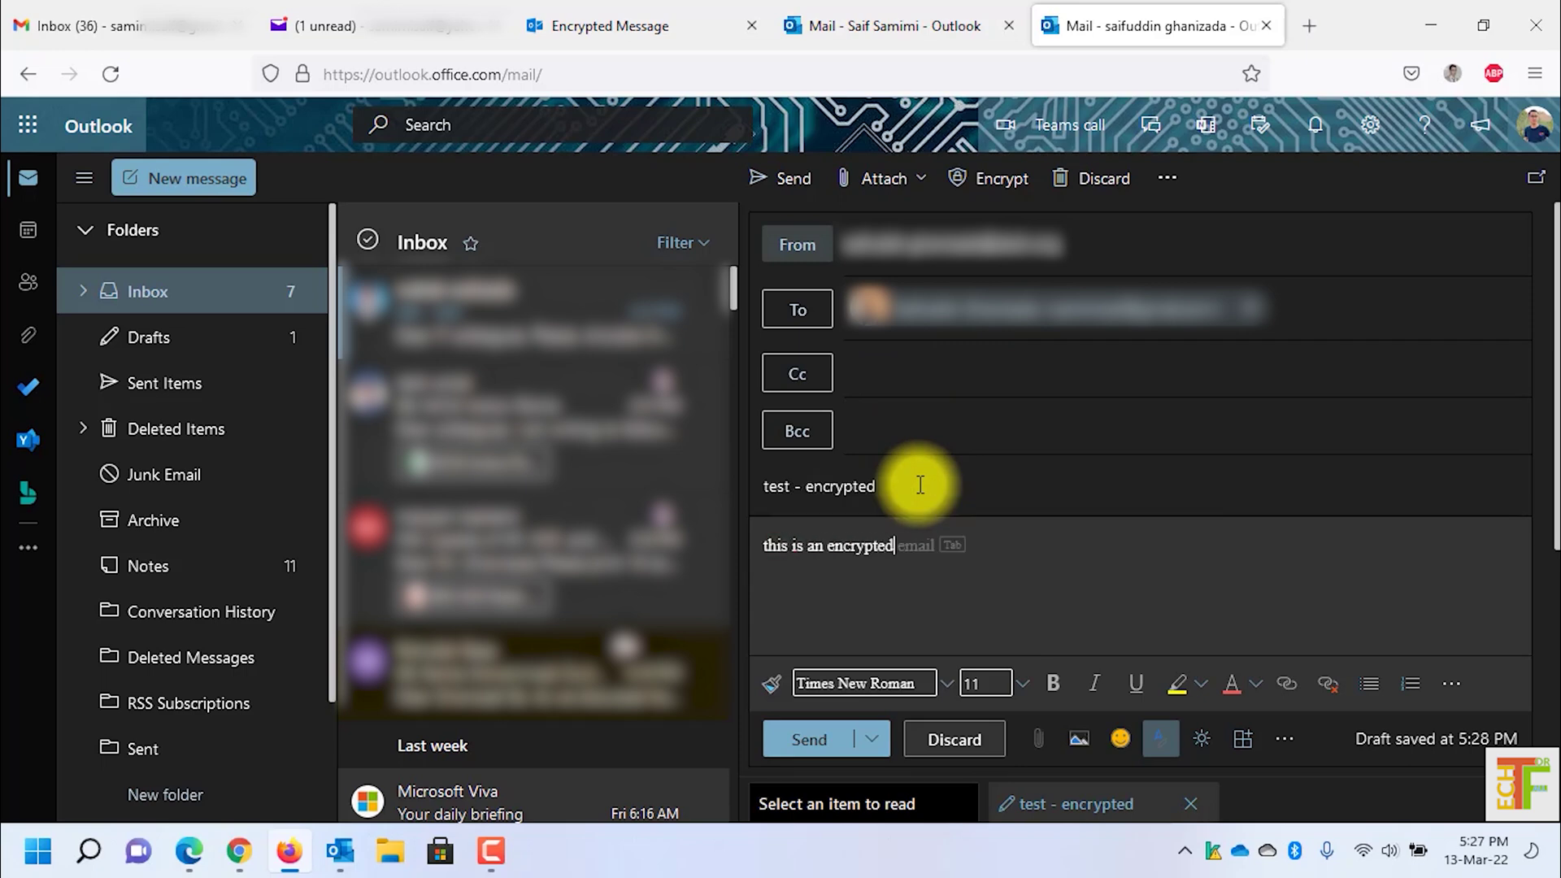
pyautogui.write(' email.')
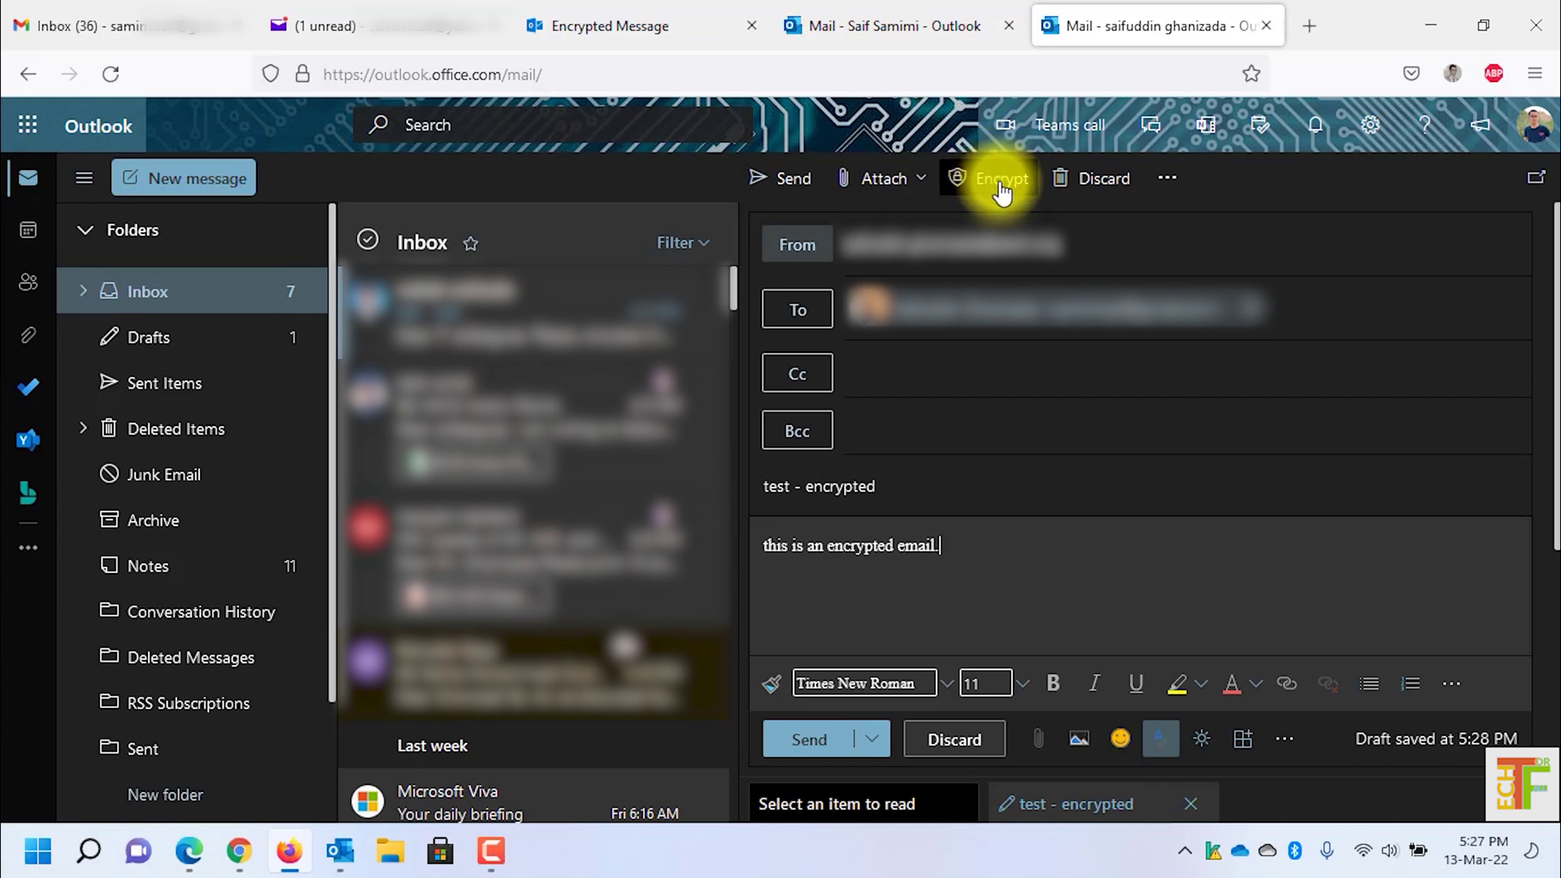
# Step: Apply encryption with the Encrypt permission level to the 'test - encrypted' draft and send it
pyautogui.click(1003, 192)
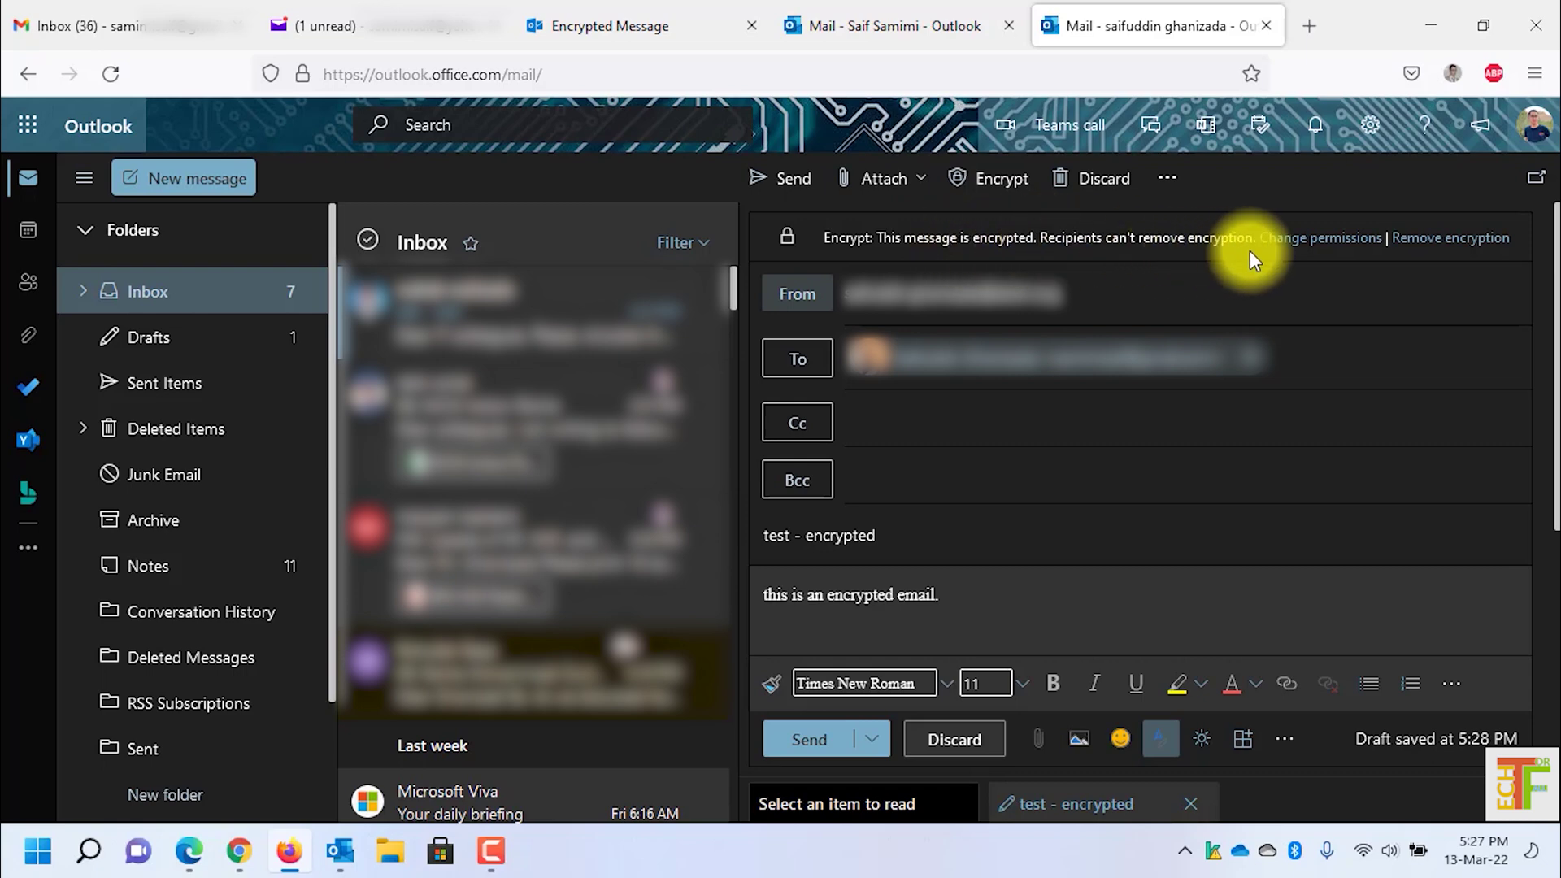
pyautogui.click(1312, 250)
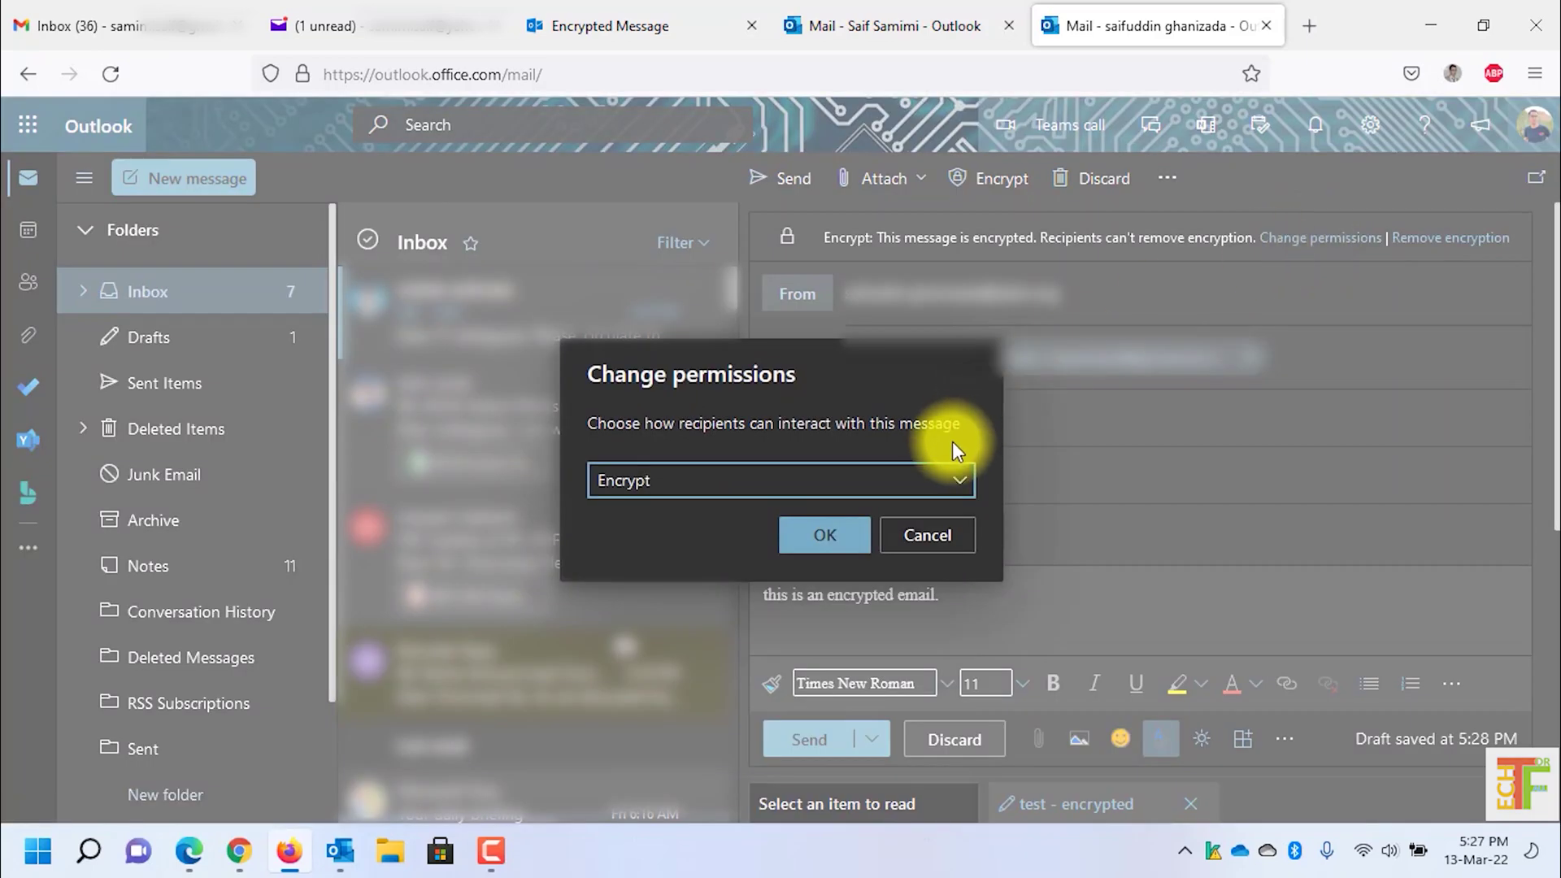
pyautogui.click(949, 486)
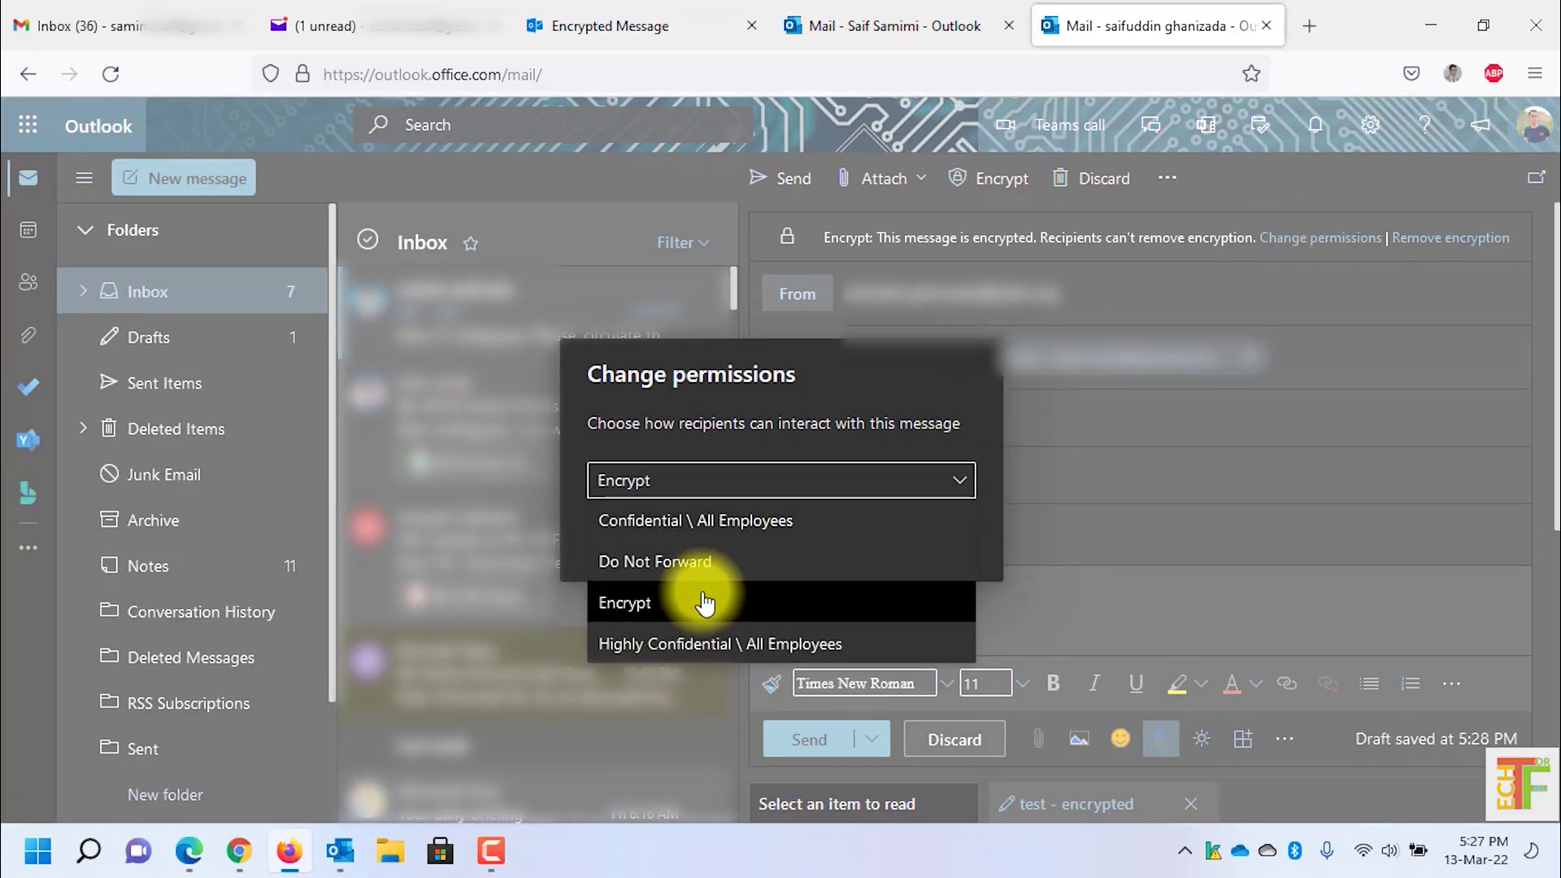
pyautogui.click(748, 615)
pyautogui.click(821, 533)
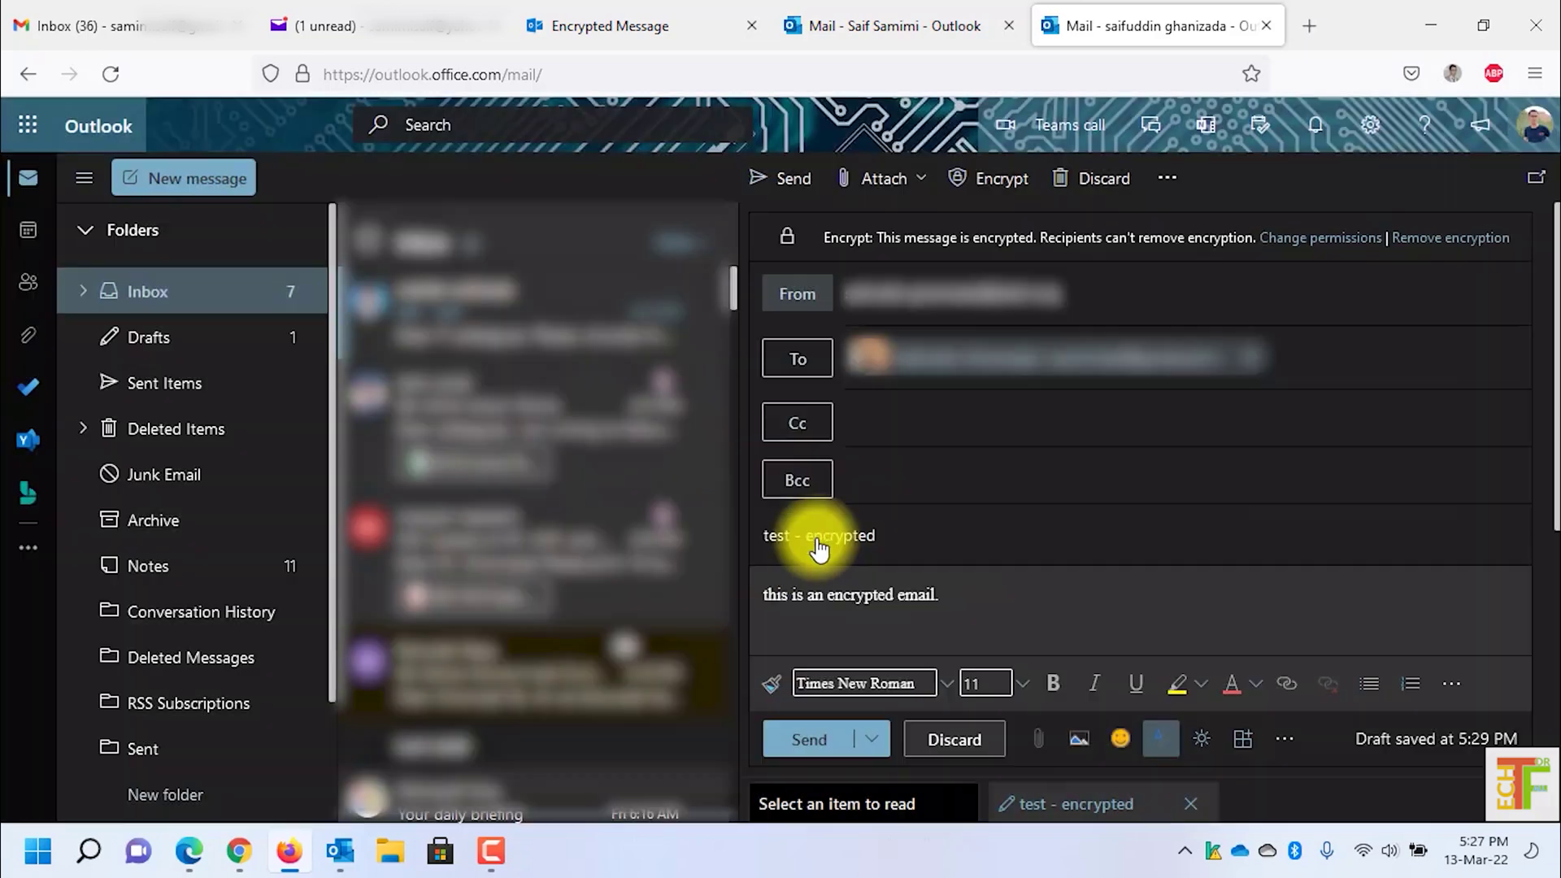
pyautogui.click(786, 180)
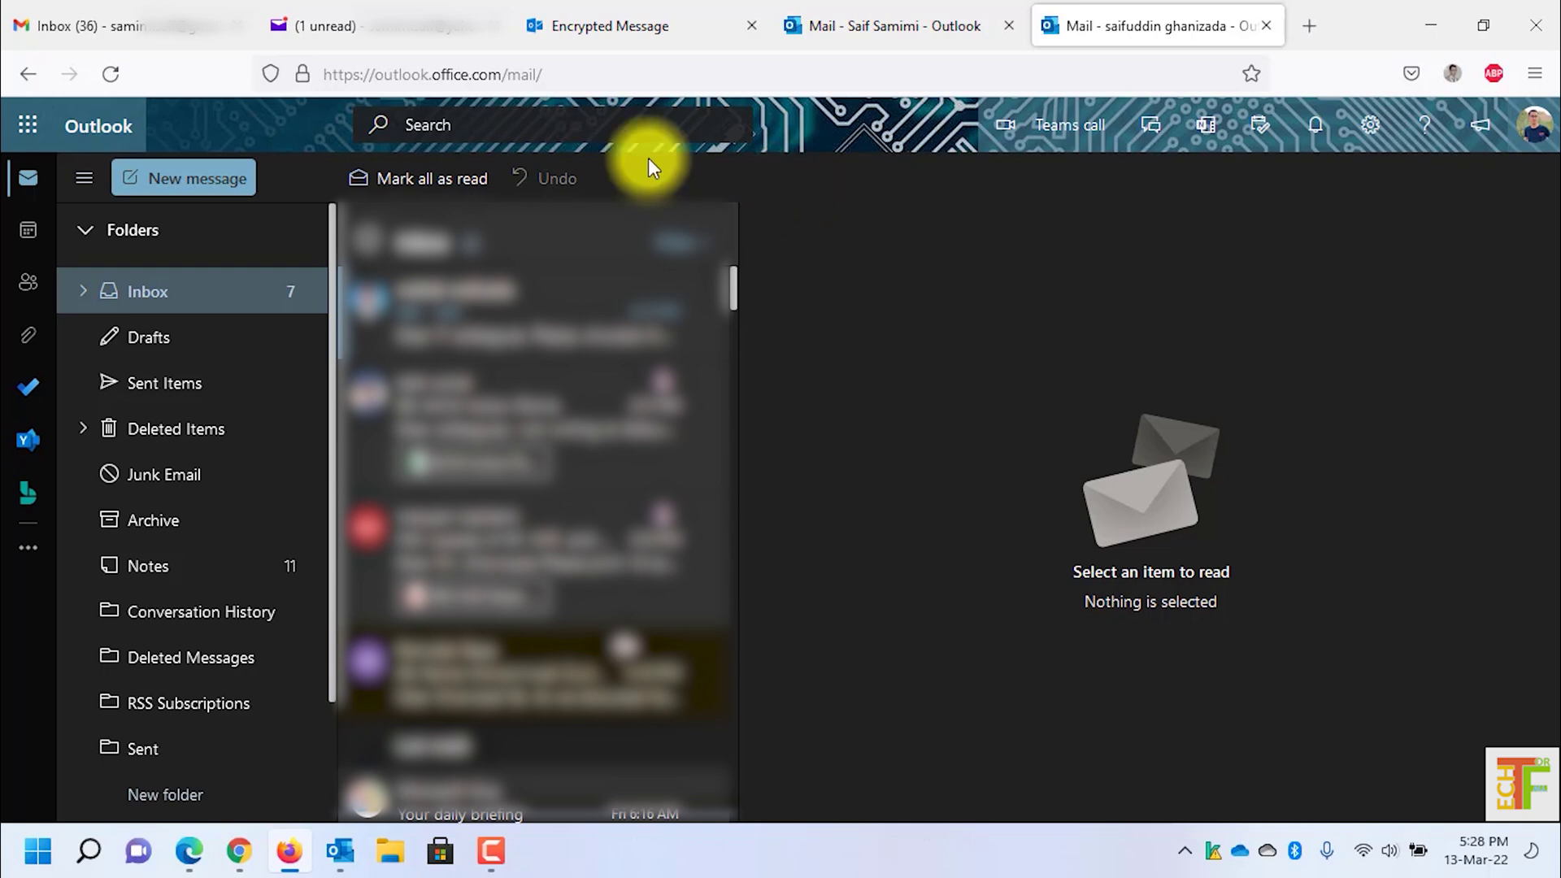
# Step: Refresh Gmail and open the 'test - encrypted' email in the encryption portal
pyautogui.click(191, 23)
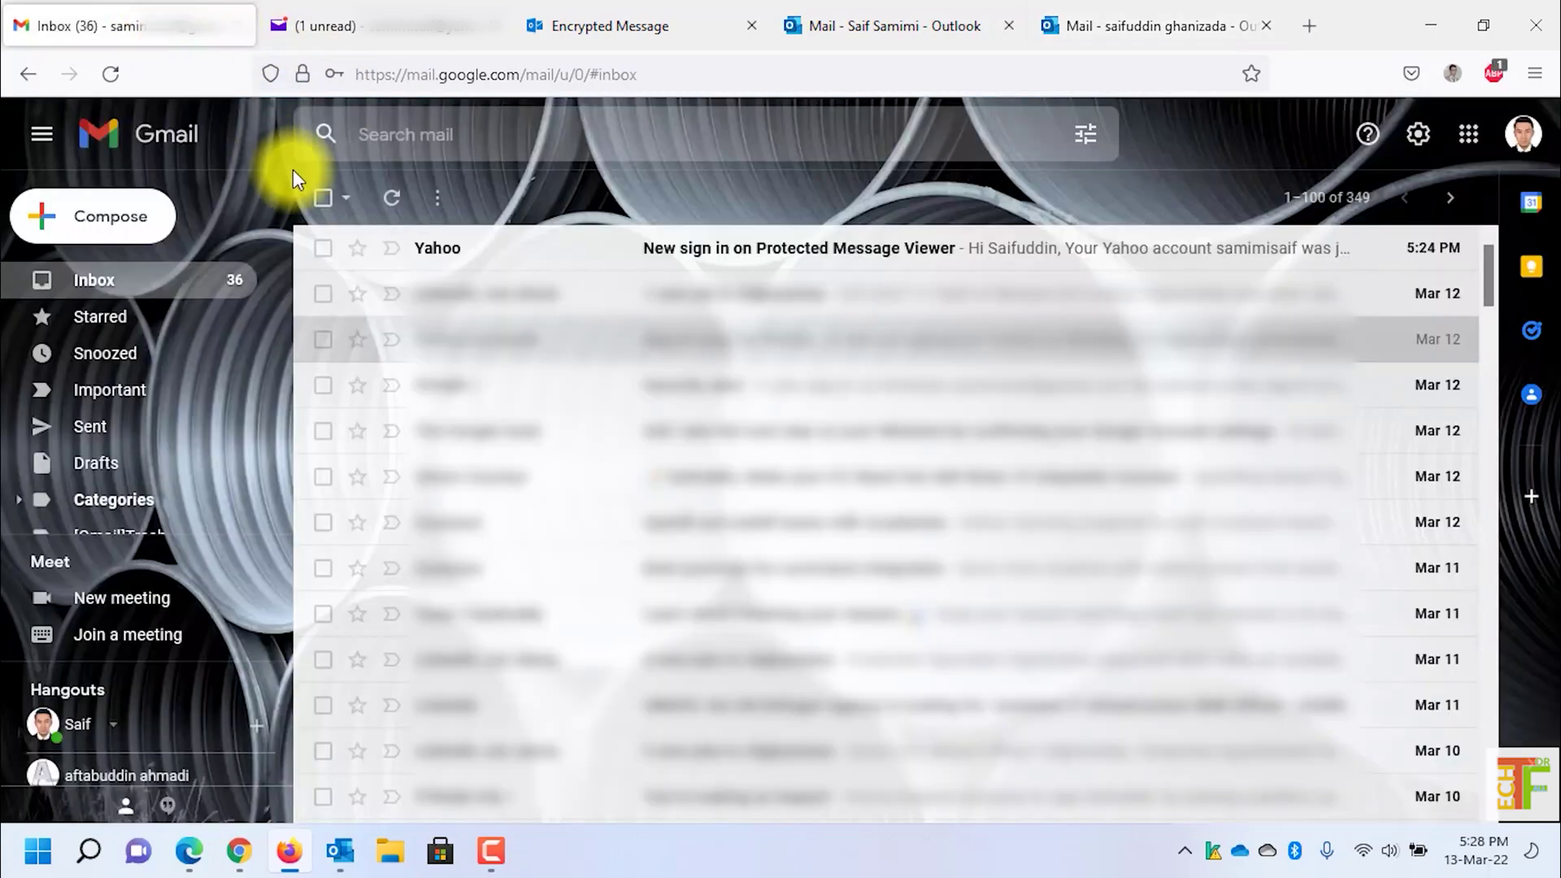
pyautogui.click(387, 202)
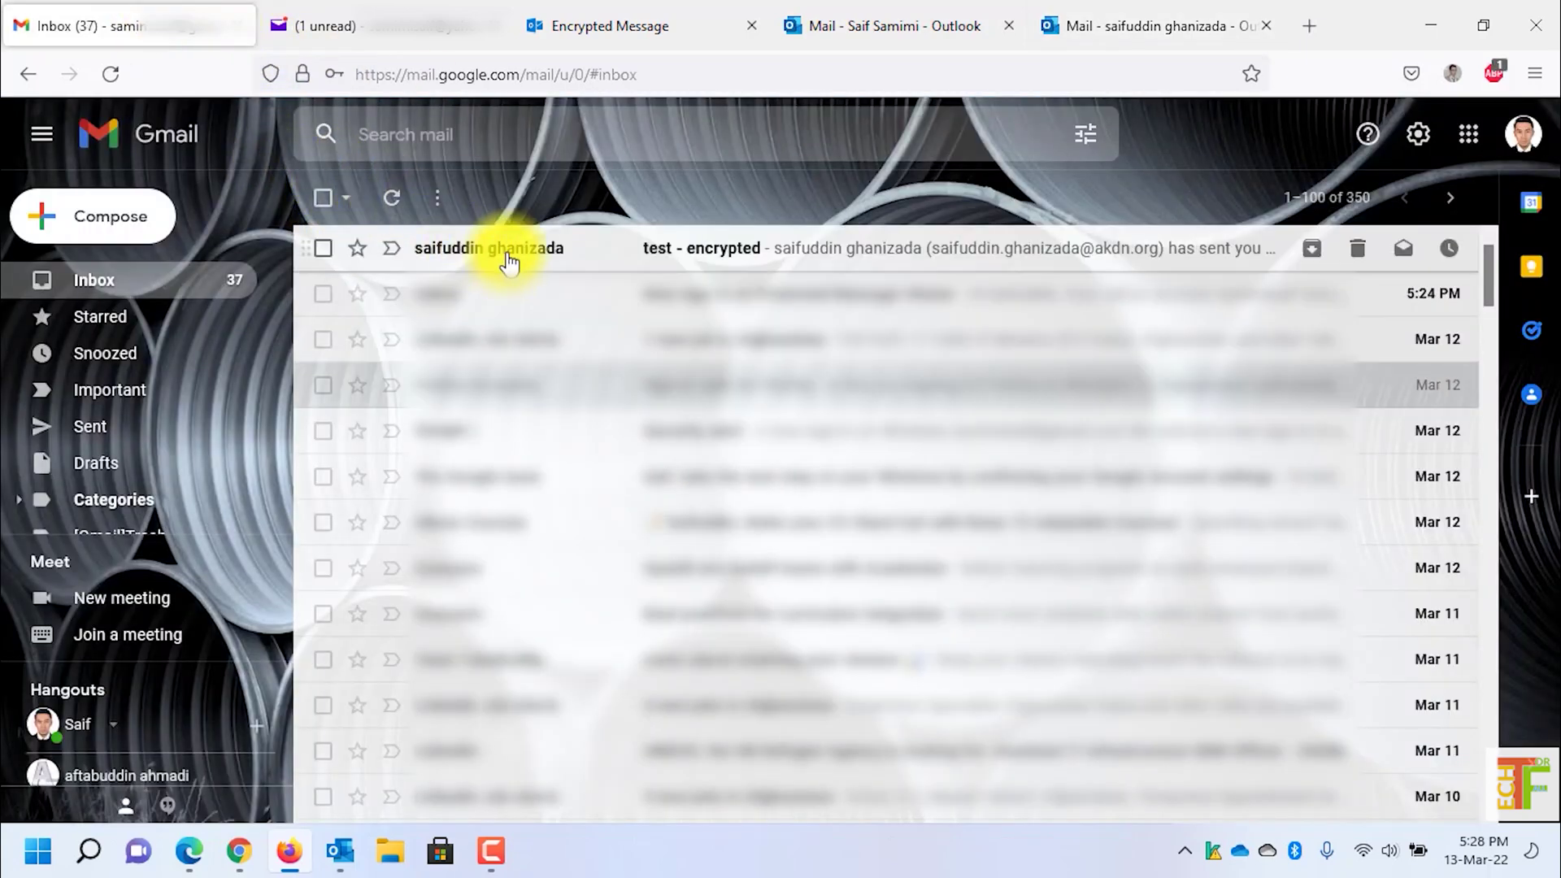
pyautogui.click(505, 252)
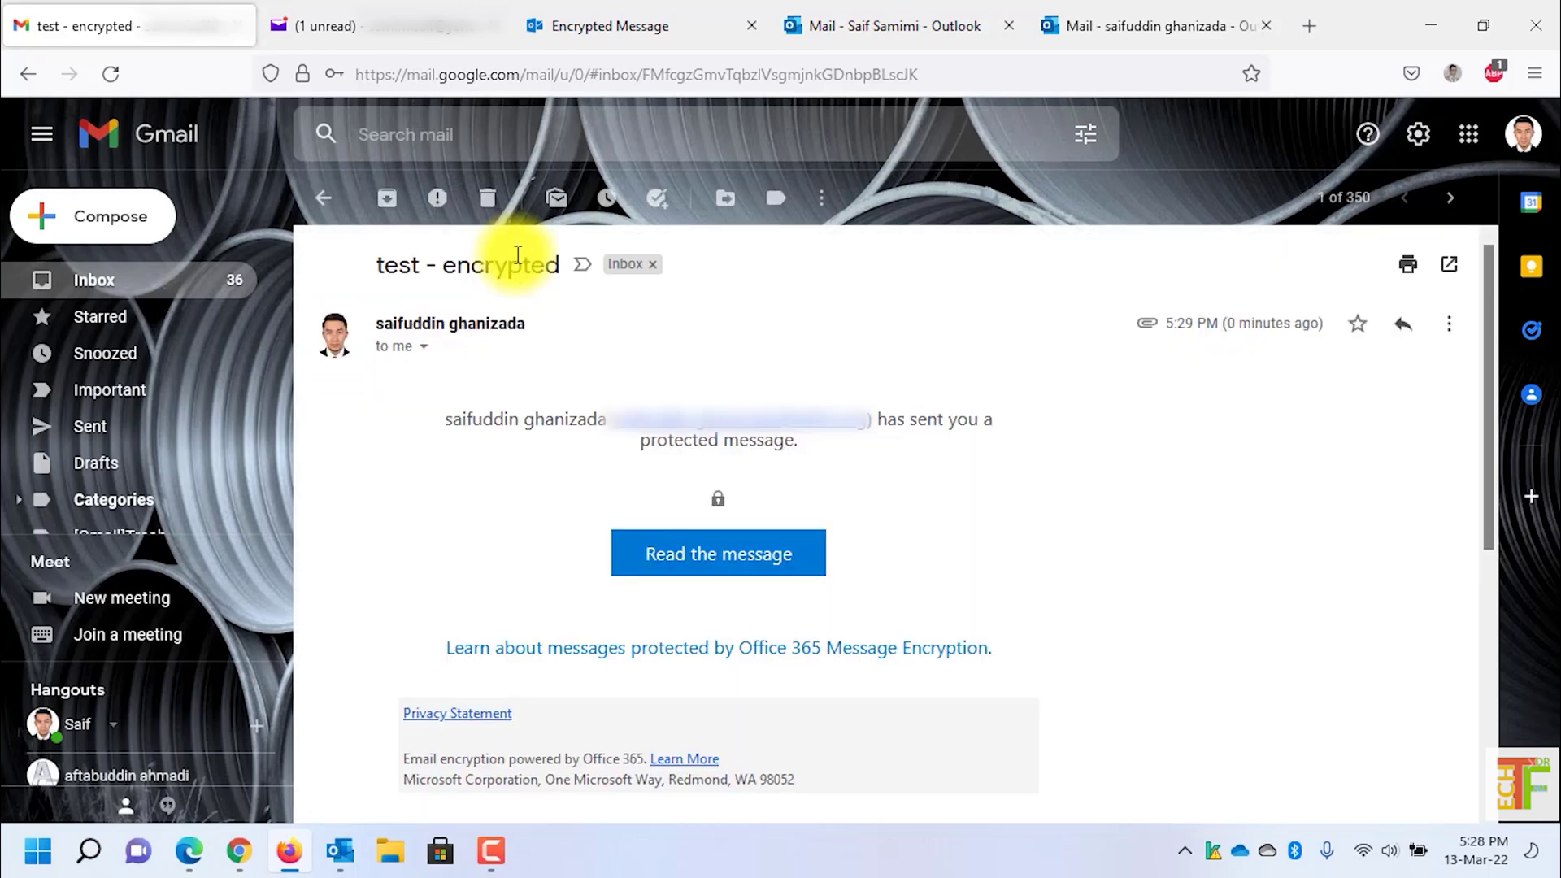
pyautogui.click(718, 569)
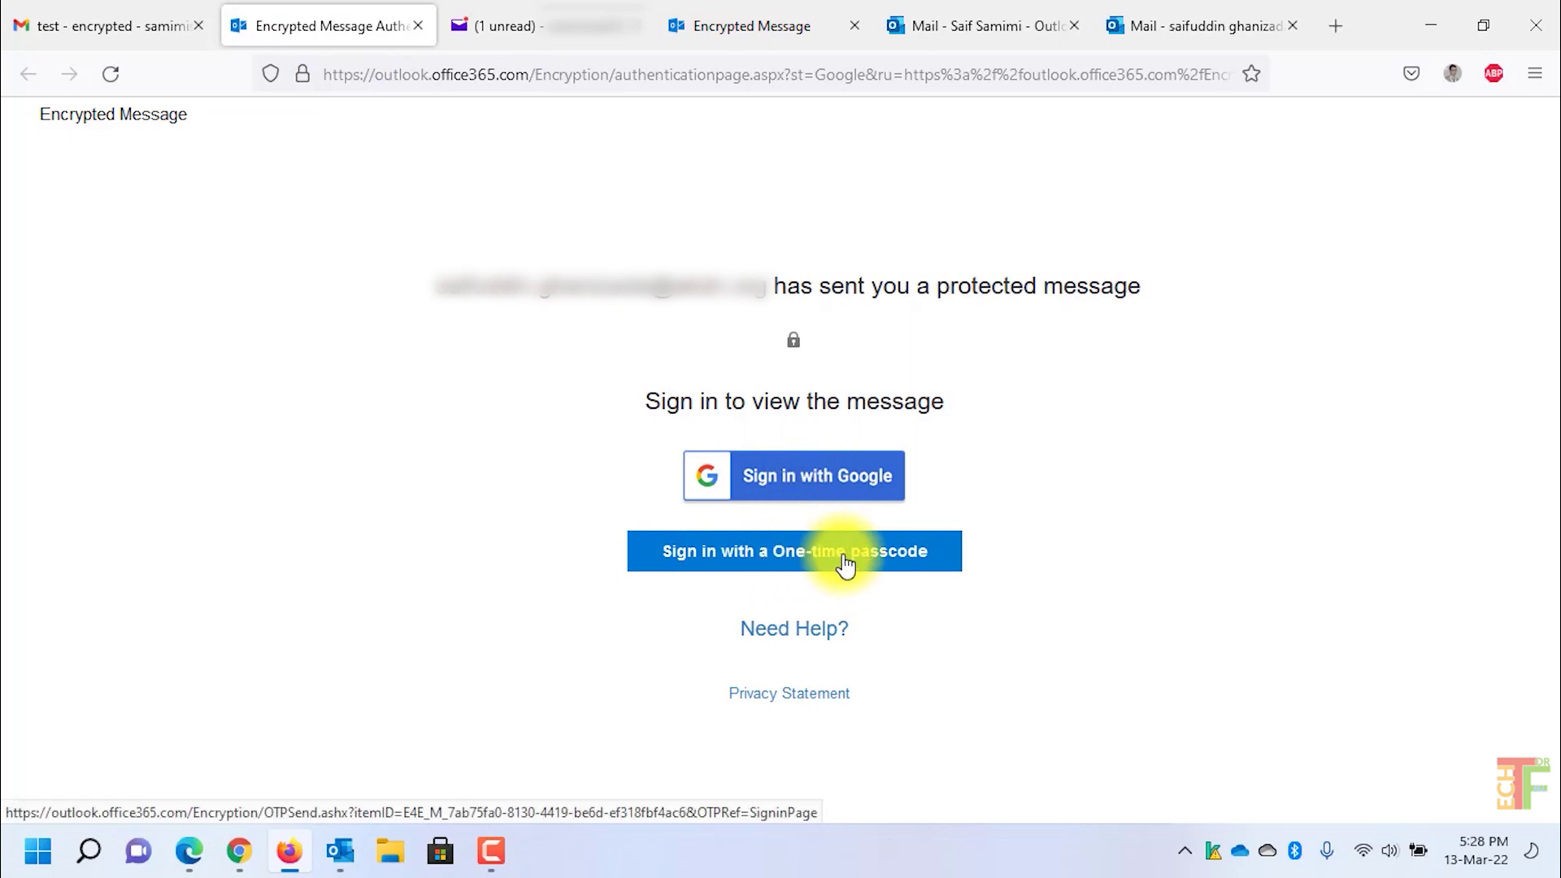
# Step: Sign in with Google to read the decrypted 'test - encrypted' message, then close its tab
pyautogui.click(828, 477)
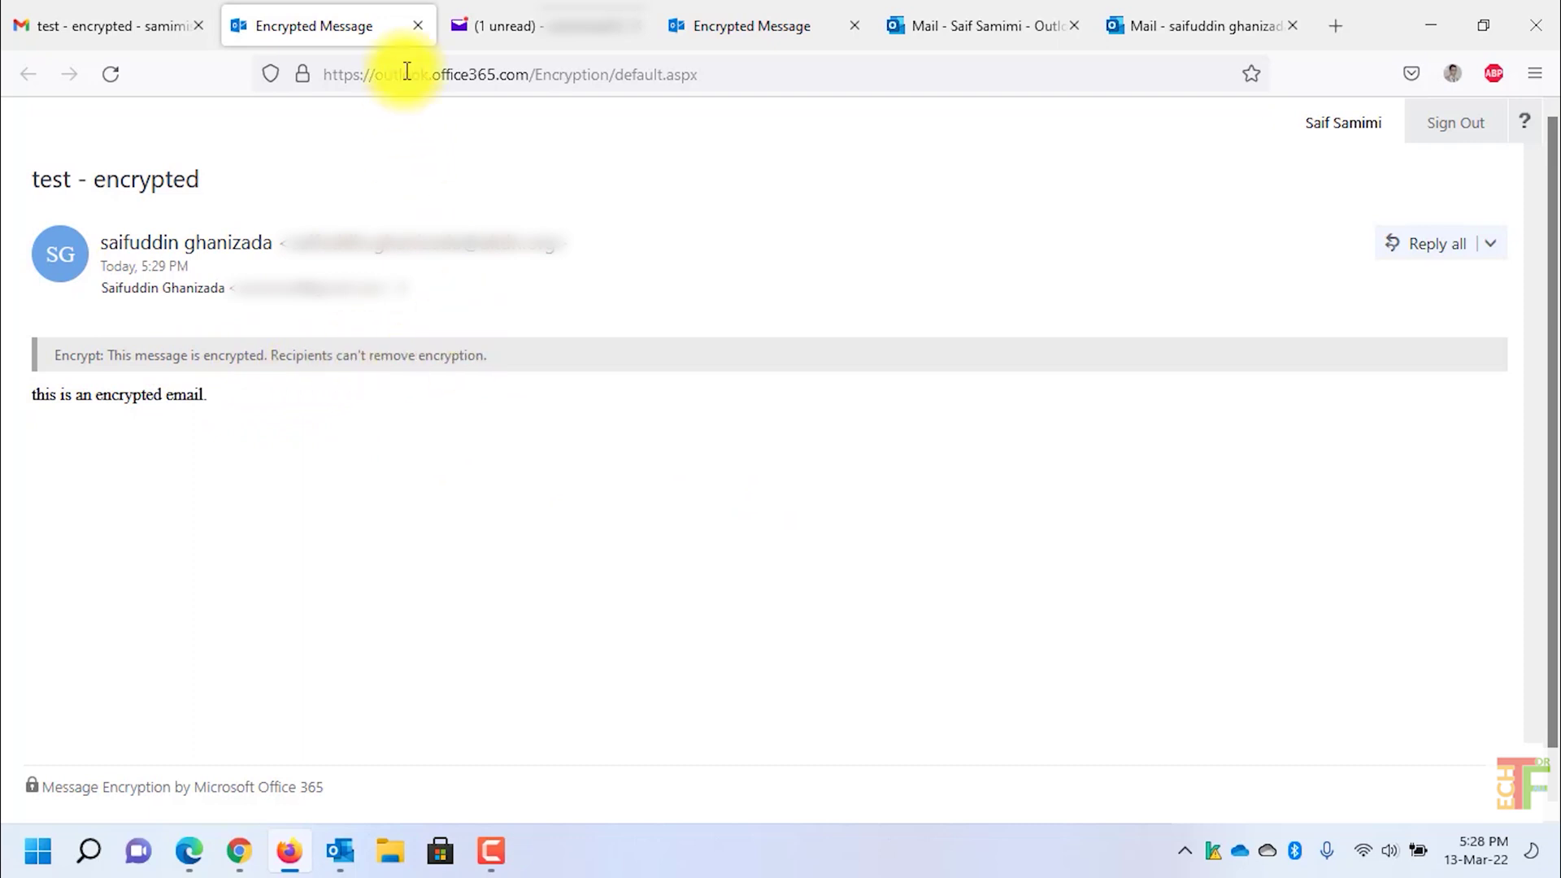
pyautogui.click(419, 26)
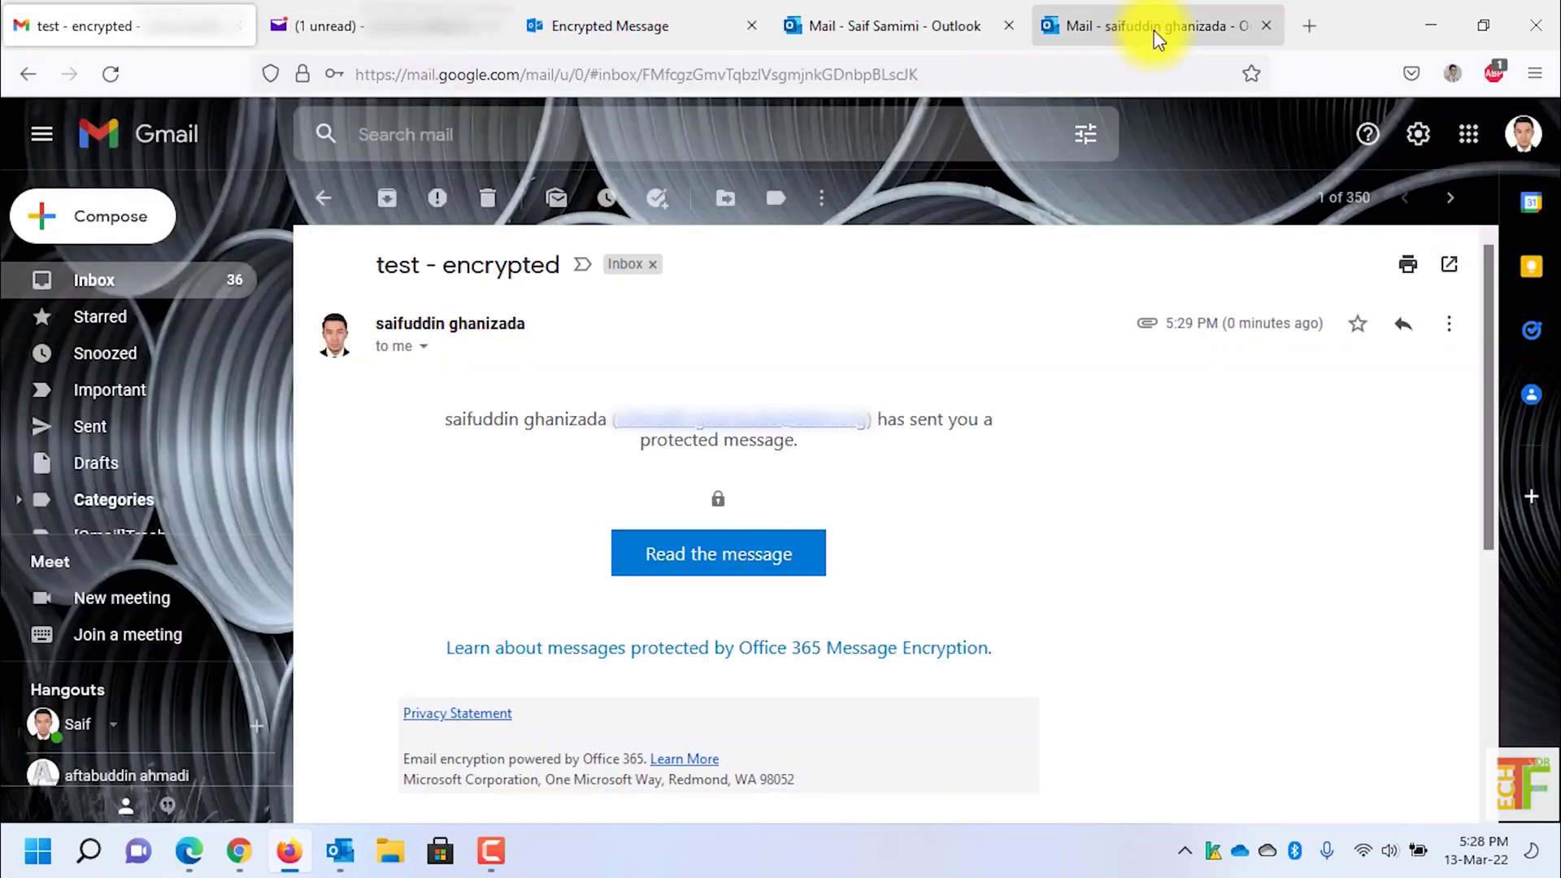
# Step: Start a new Outlook email to the recipient with subject 'Encrypted - Do Not Forward'
pyautogui.click(1184, 33)
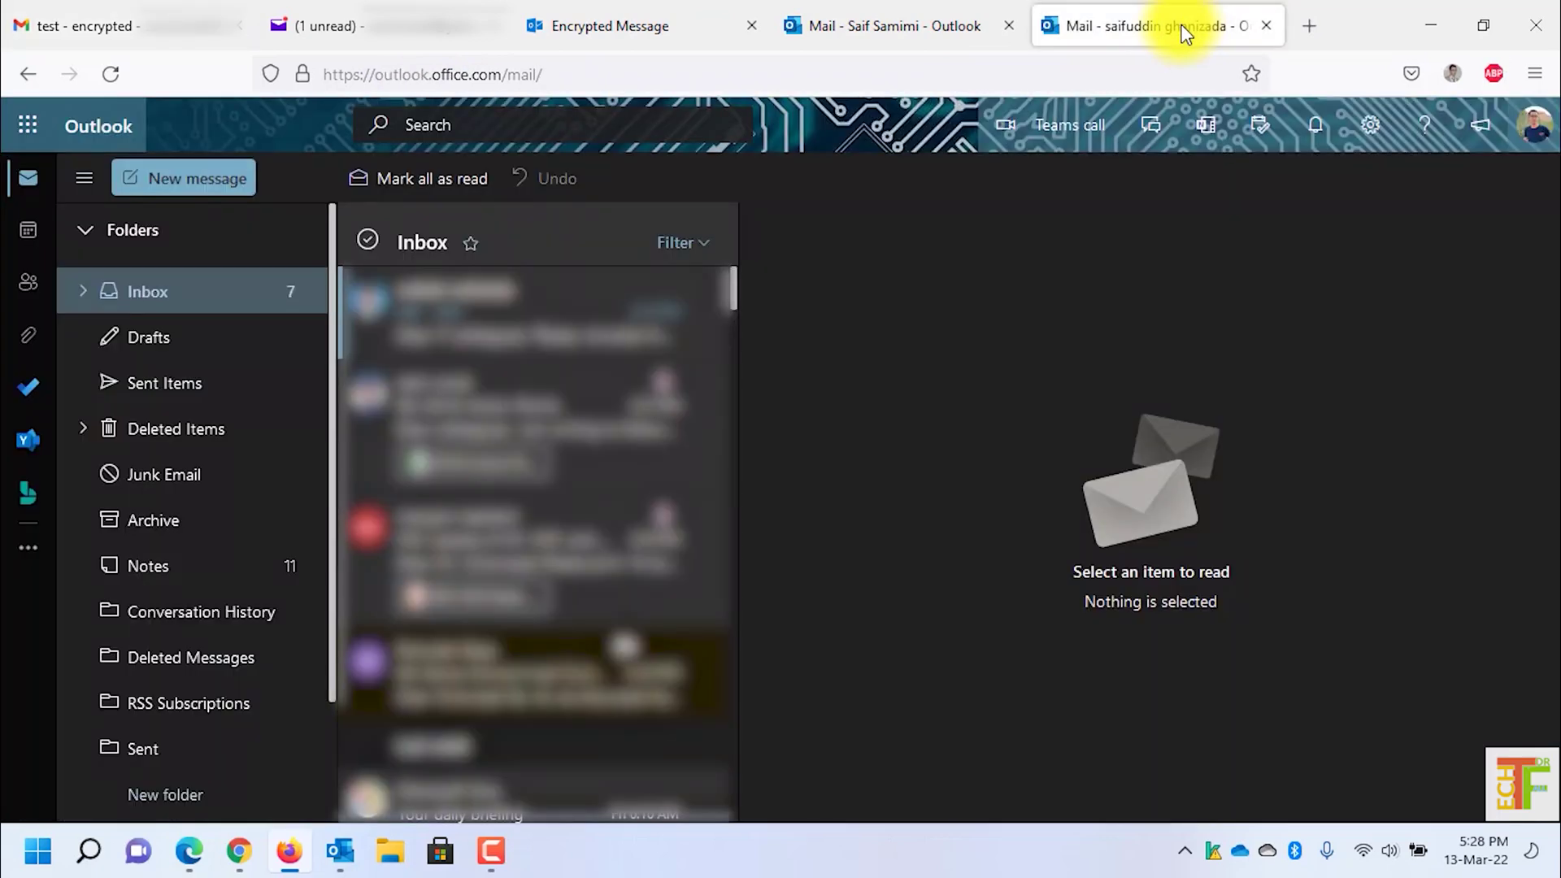
pyautogui.click(225, 183)
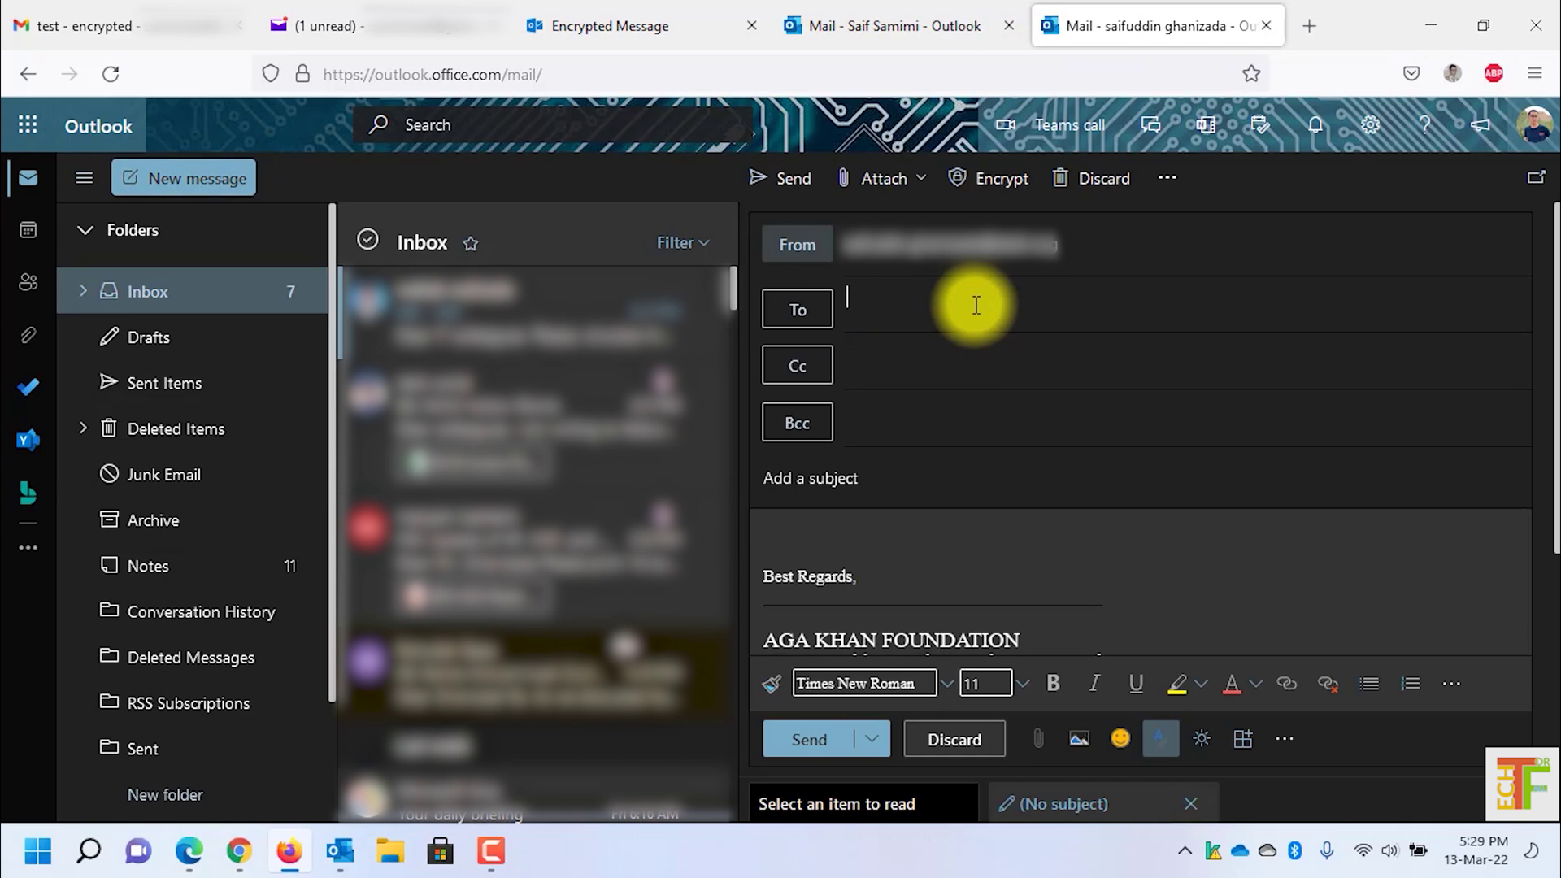
pyautogui.hotkey('ctrl', 'v')
pyautogui.click(895, 486)
pyautogui.write('Encrypted - Do Not Forward')
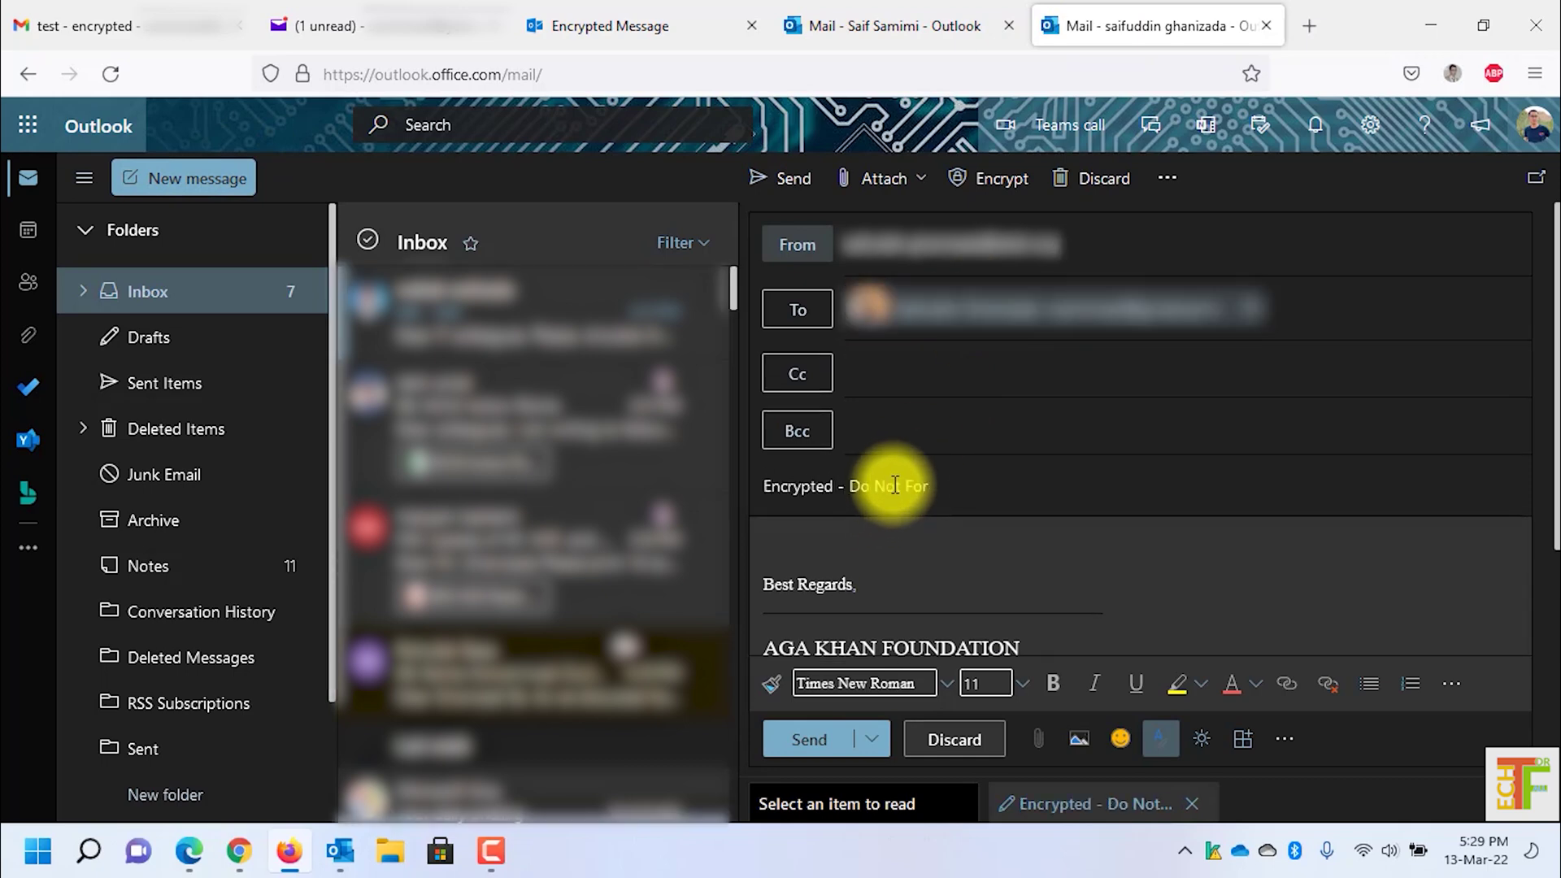
# Step: Replace the signature in the body with 'encrypted email - do not forward'
pyautogui.click(895, 540)
pyautogui.hotkey('ctrl', 'a')
pyautogui.press('Delete')
pyautogui.write('encry')
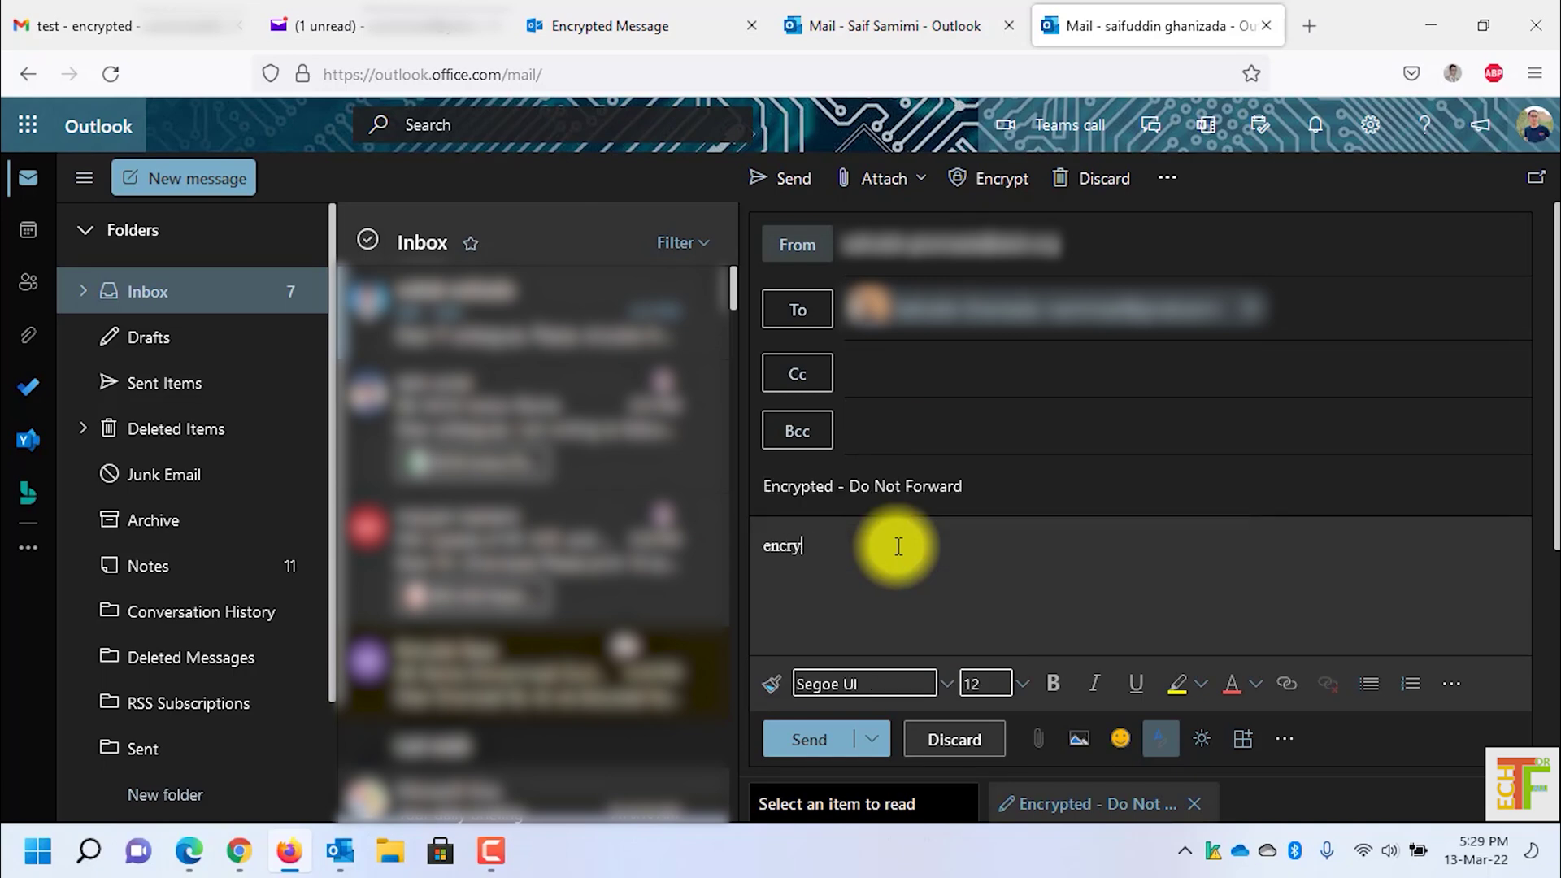
pyautogui.write('pted email - do not forward')
# Step: Set the draft's permission to Do Not Forward and send it
pyautogui.click(1016, 184)
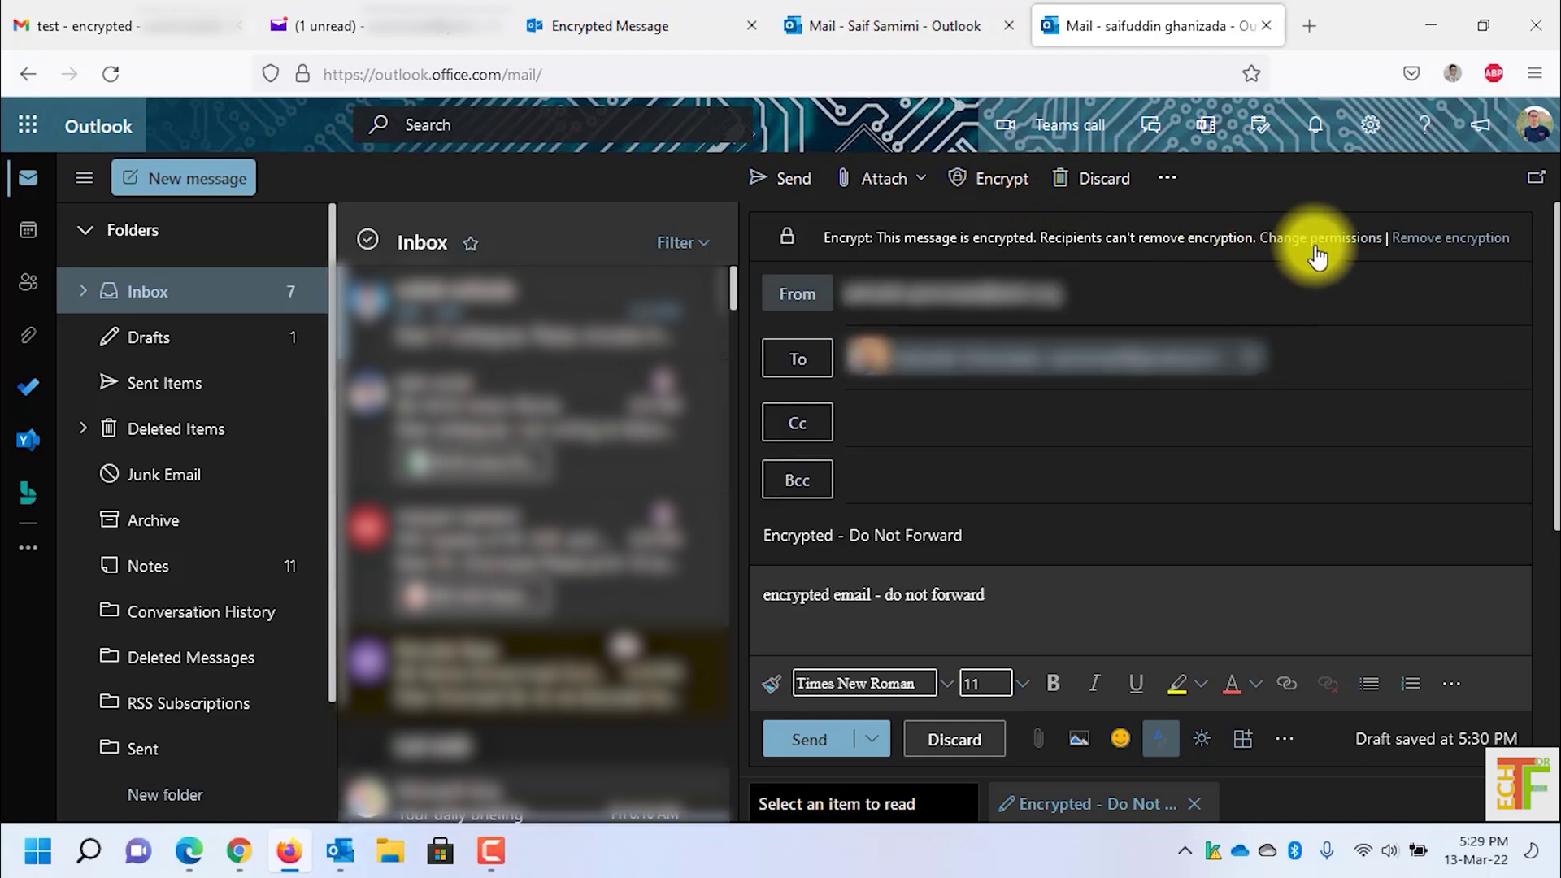
pyautogui.click(1317, 241)
pyautogui.click(838, 487)
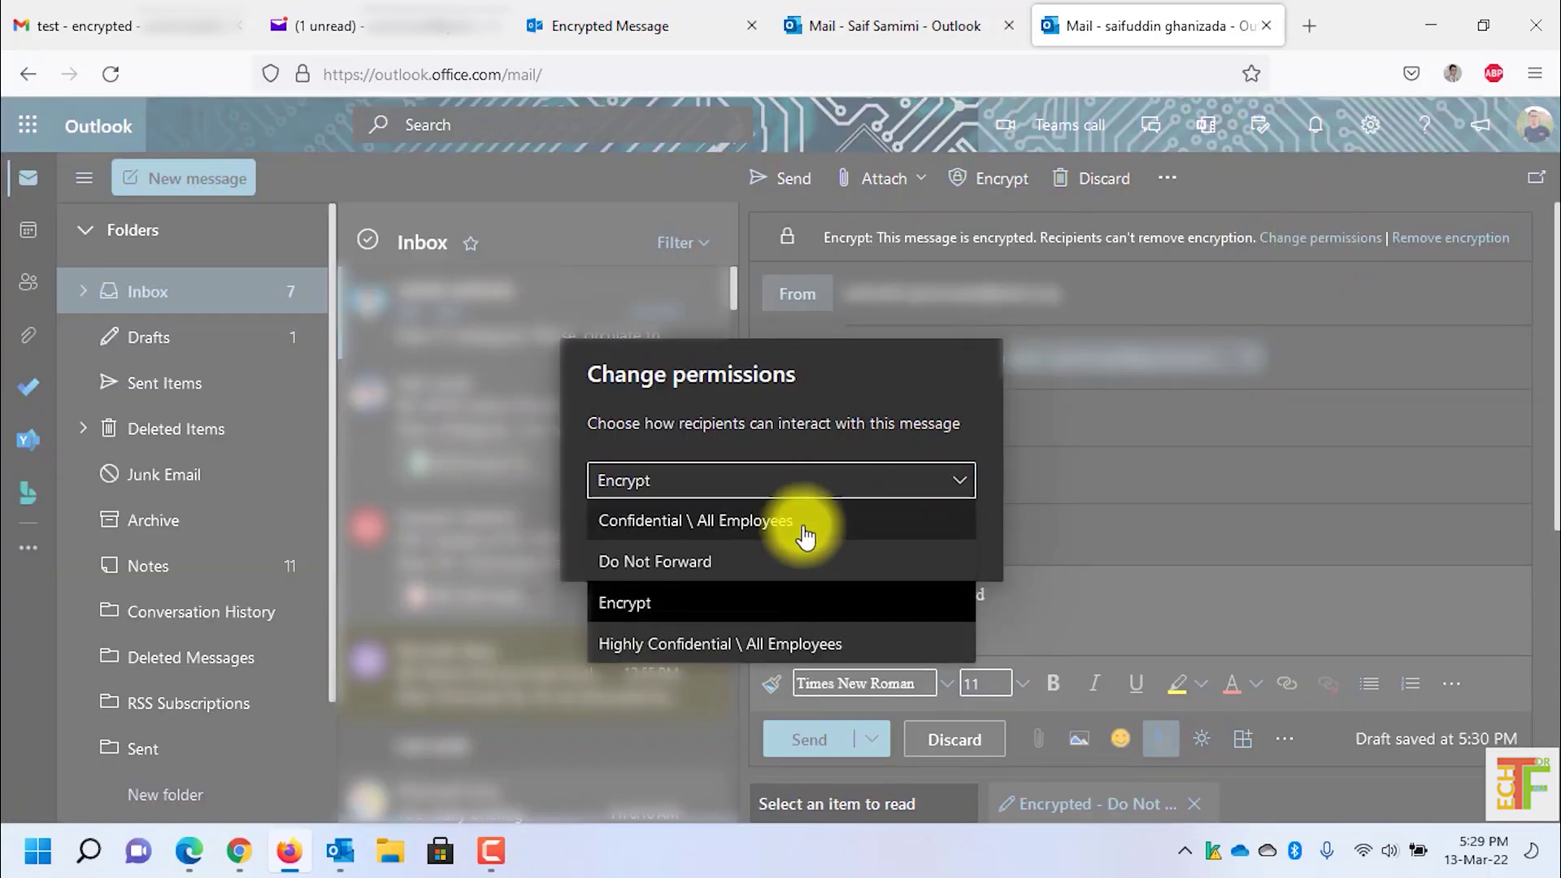
pyautogui.click(774, 571)
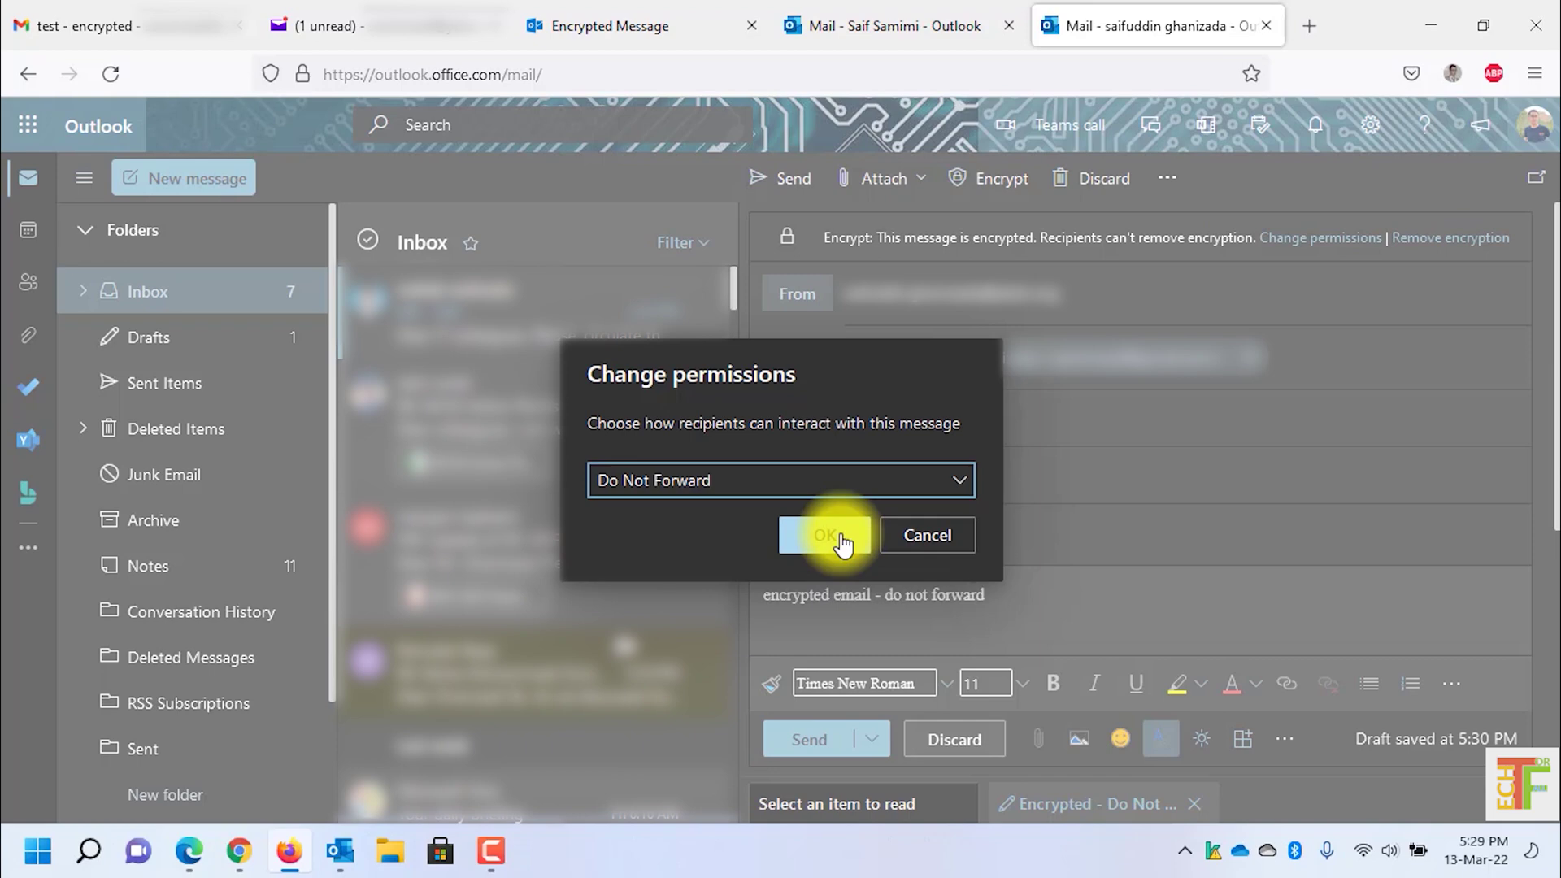
pyautogui.click(841, 541)
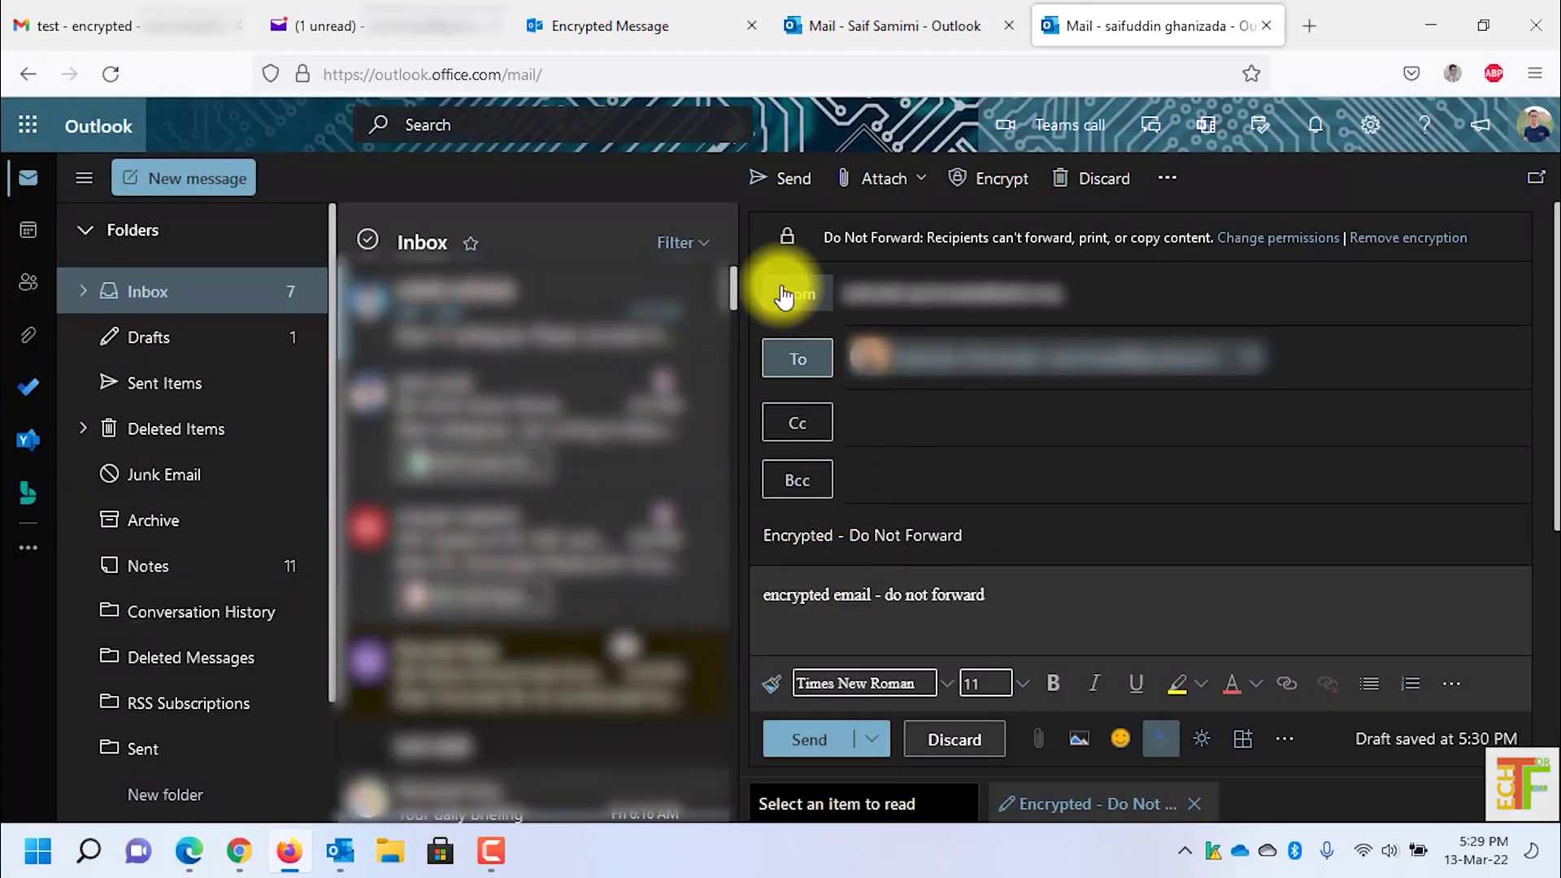
pyautogui.click(769, 177)
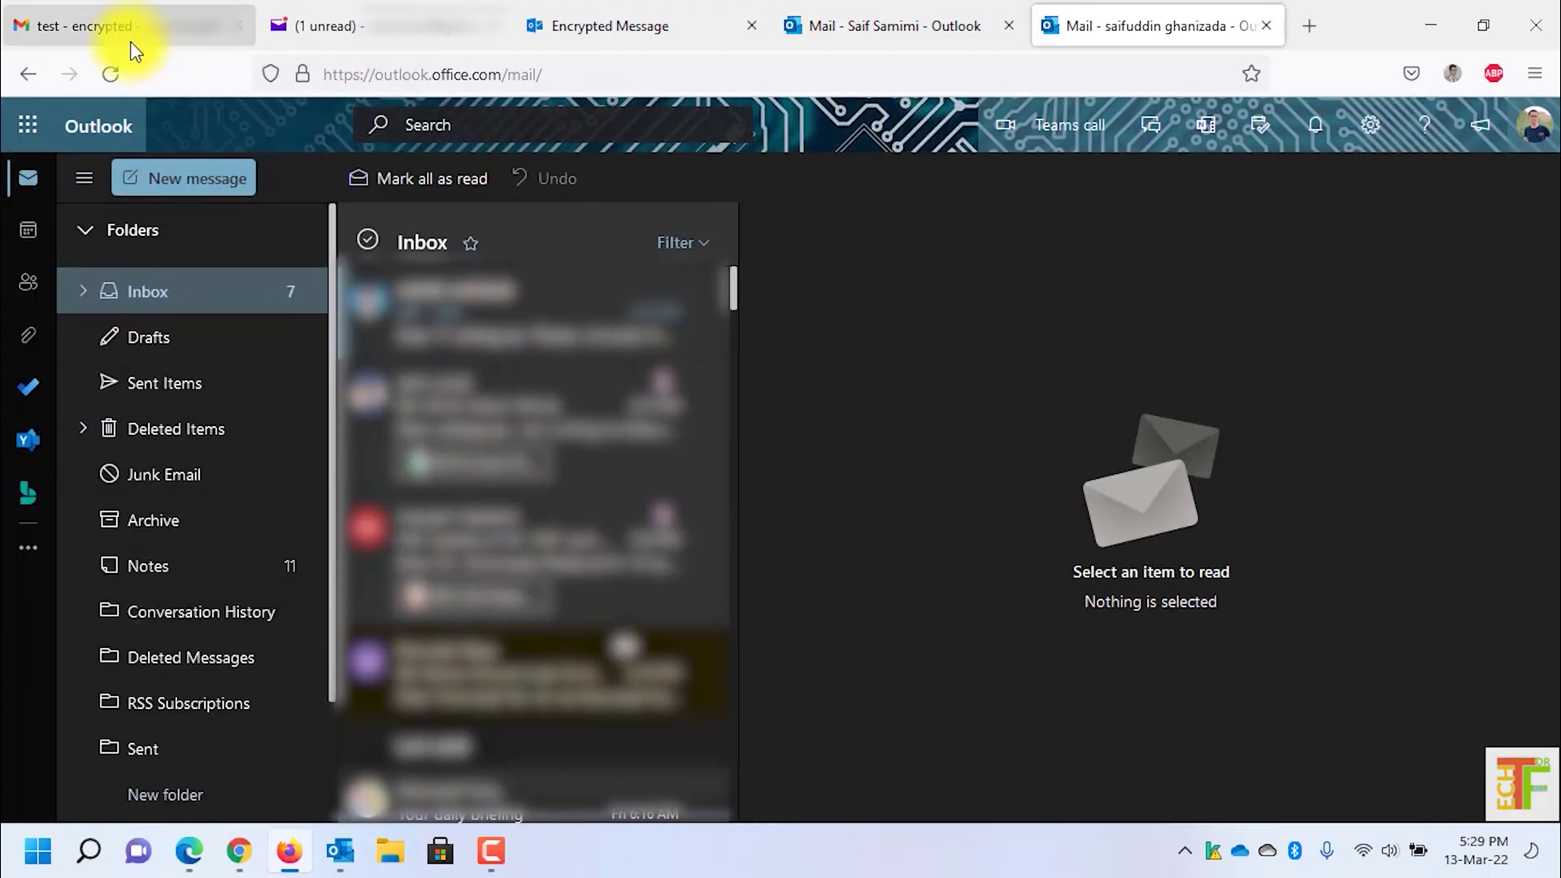
# Step: Refresh the Gmail inbox and open 'Encrypted - Do Not Forward' in the encryption portal
pyautogui.click(132, 32)
pyautogui.click(326, 199)
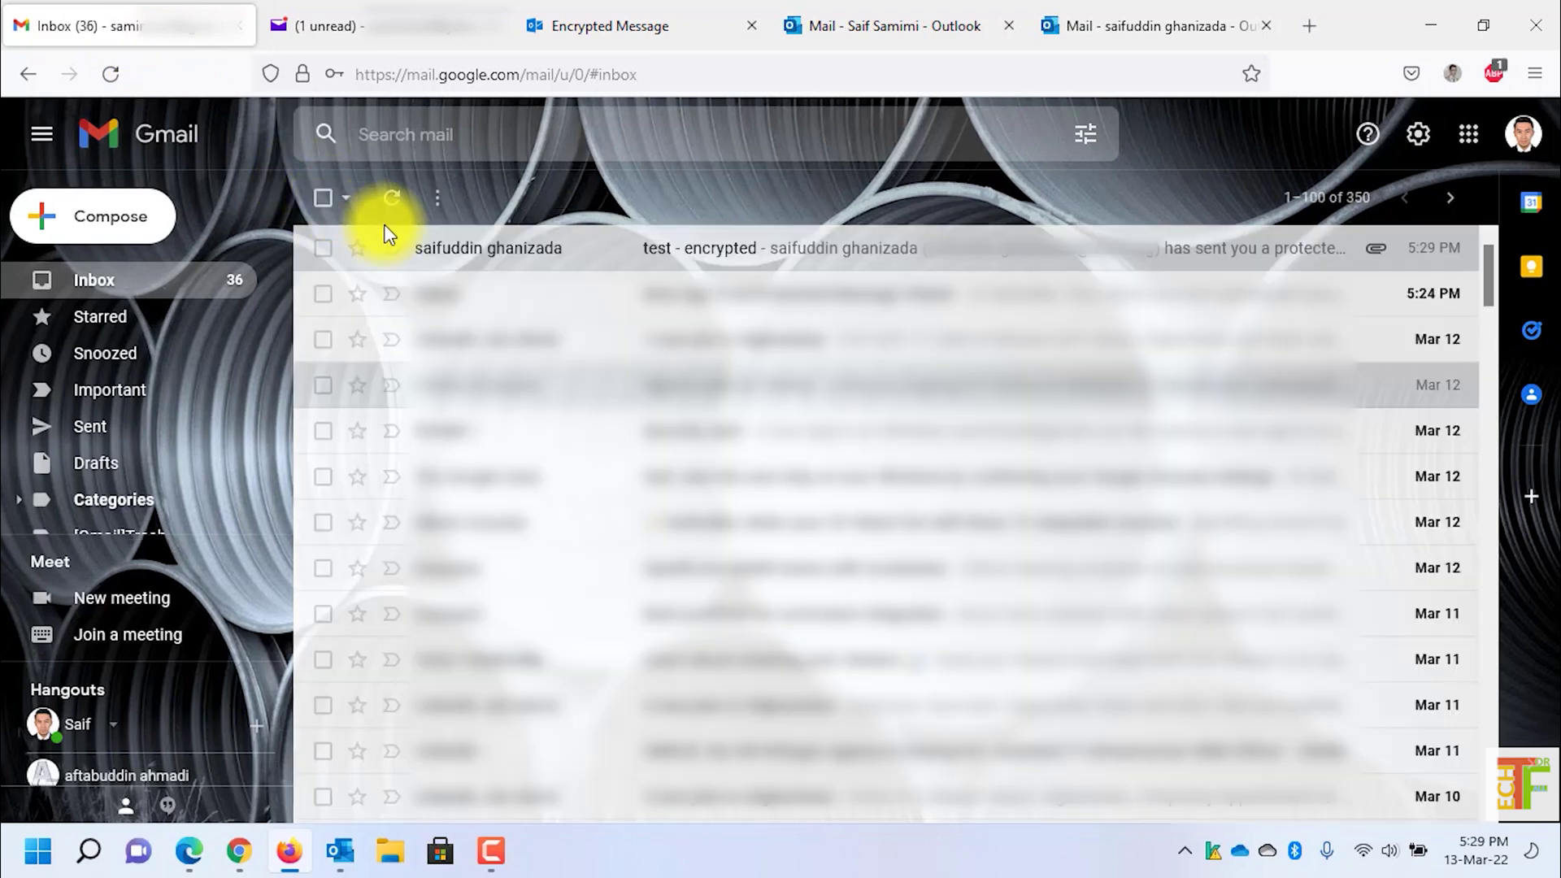
pyautogui.click(401, 205)
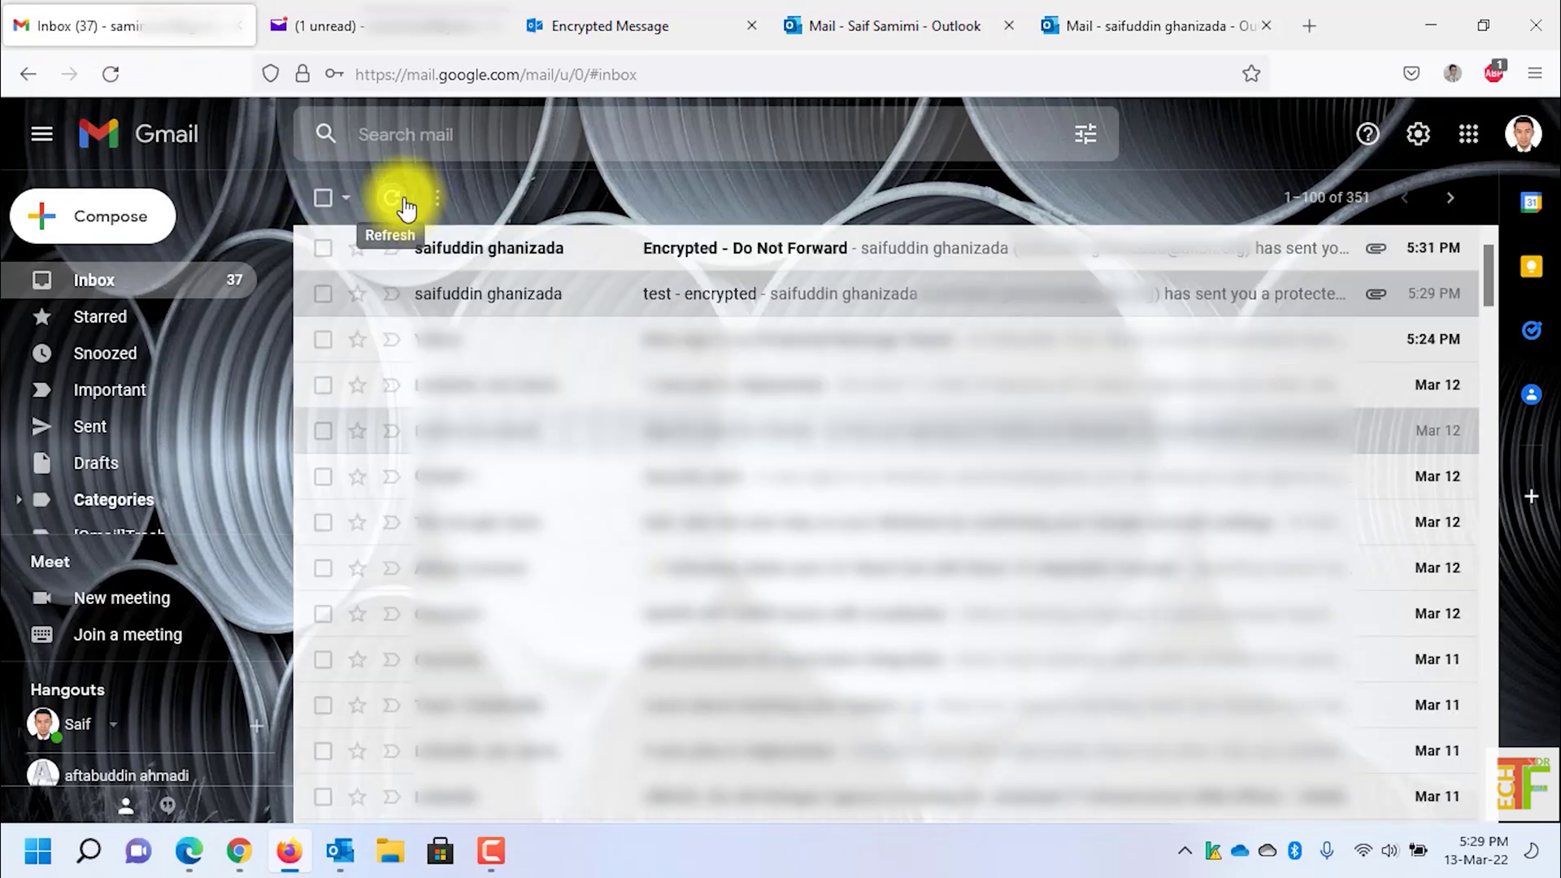
pyautogui.click(470, 257)
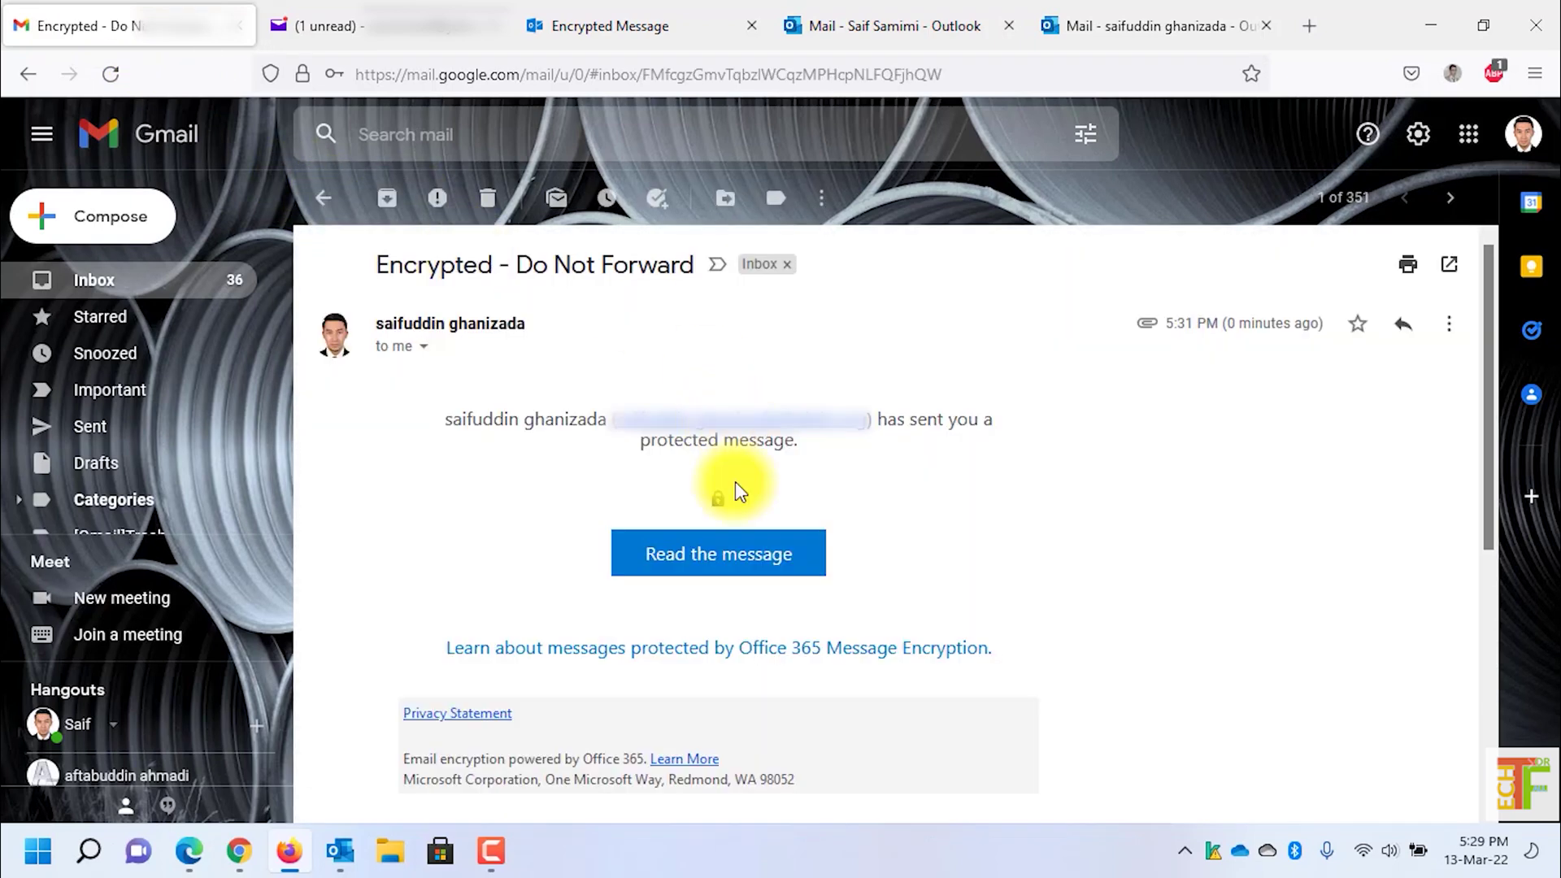
pyautogui.click(717, 570)
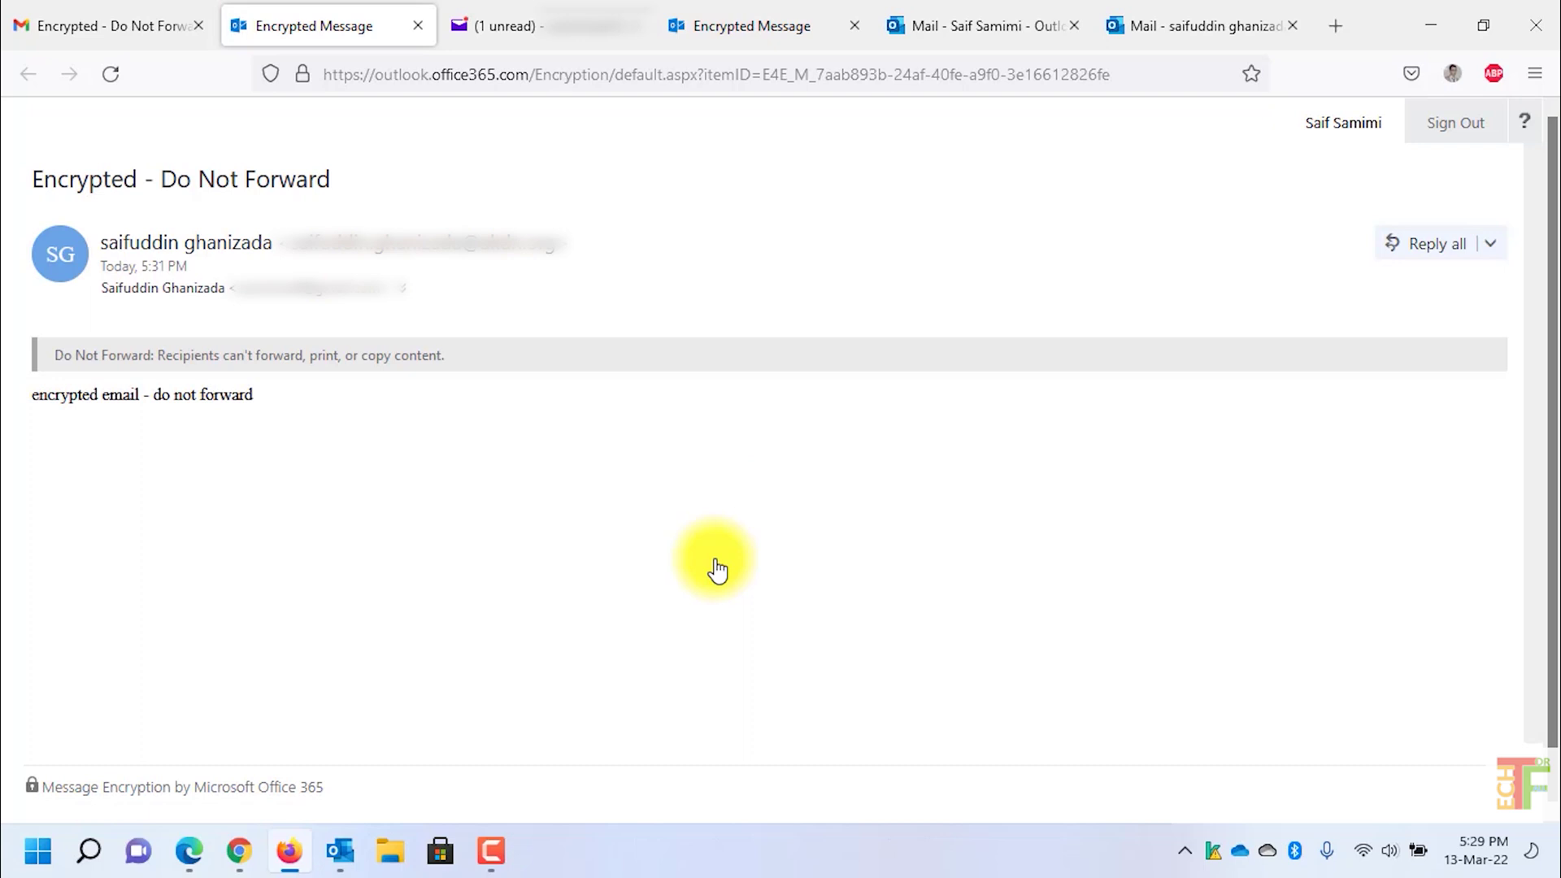
# Step: Check the reply options to confirm Forward and Print are disabled
pyautogui.click(1495, 249)
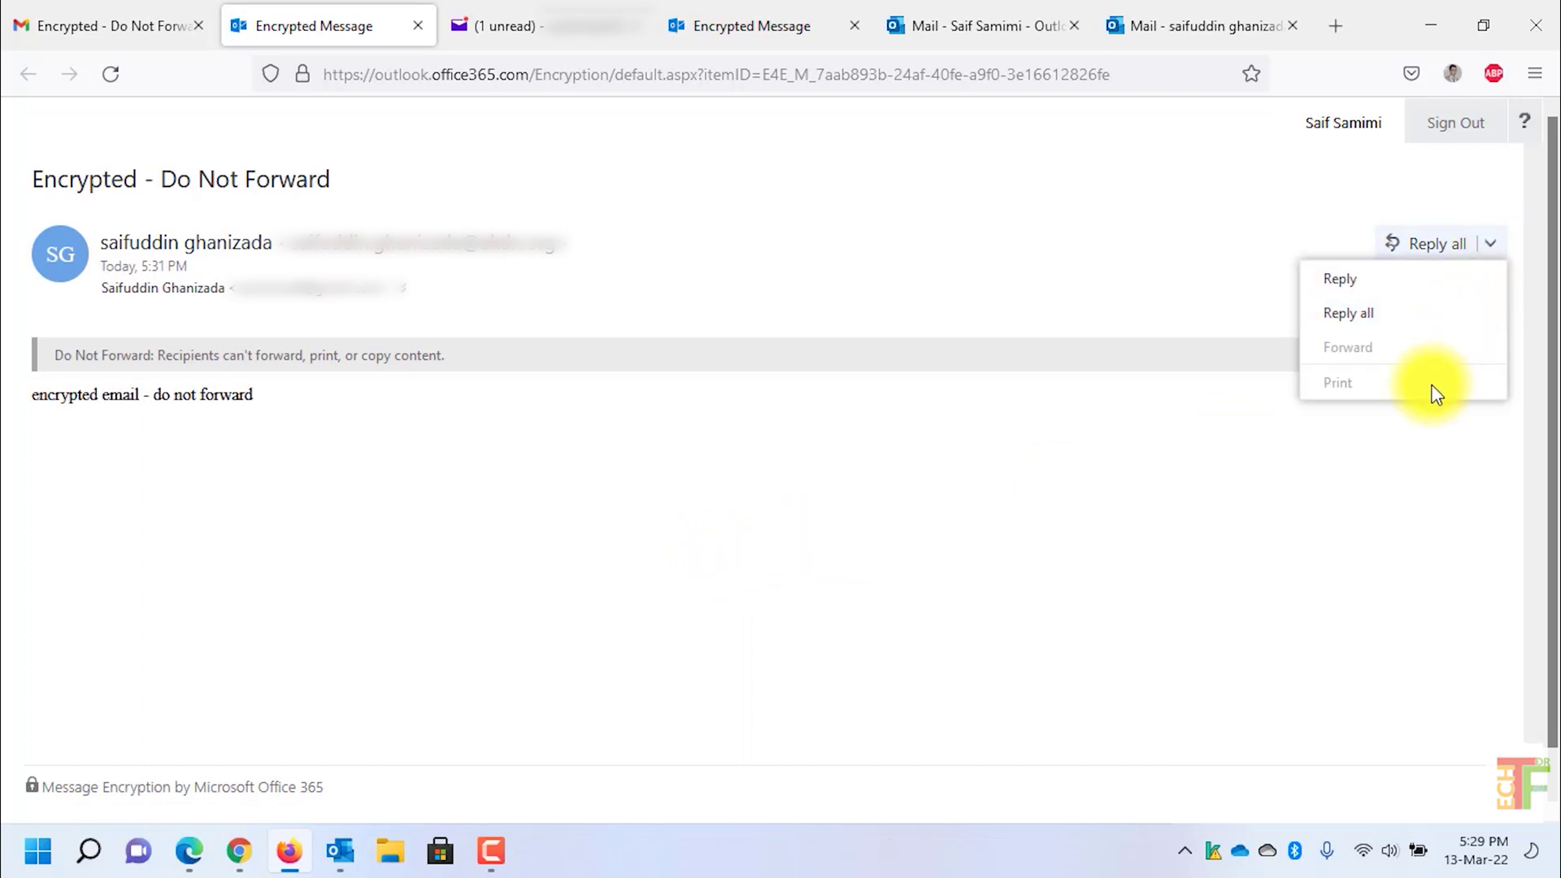